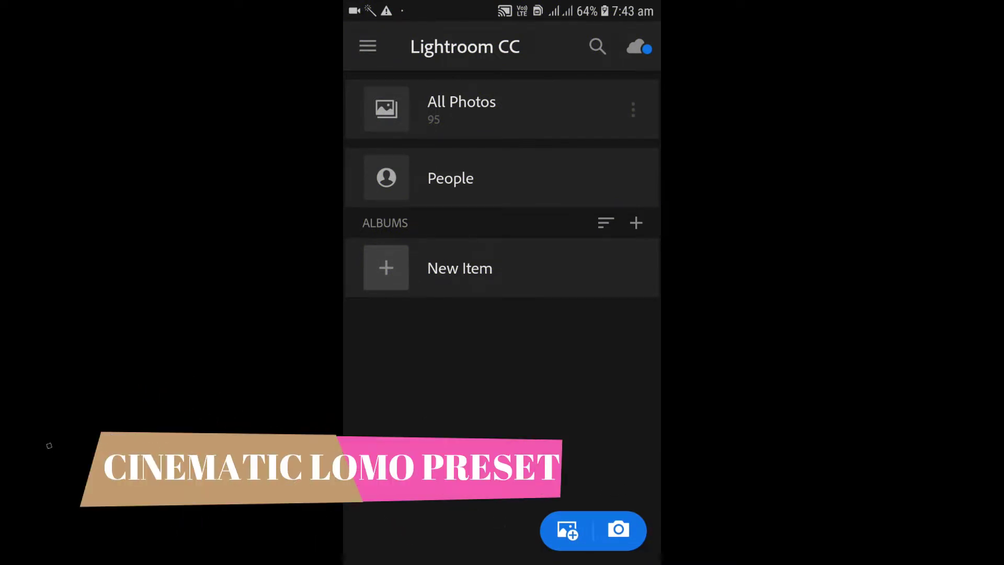
- Tap the add-photo button to start importing a picture from the phone's gallery
click(568, 530)
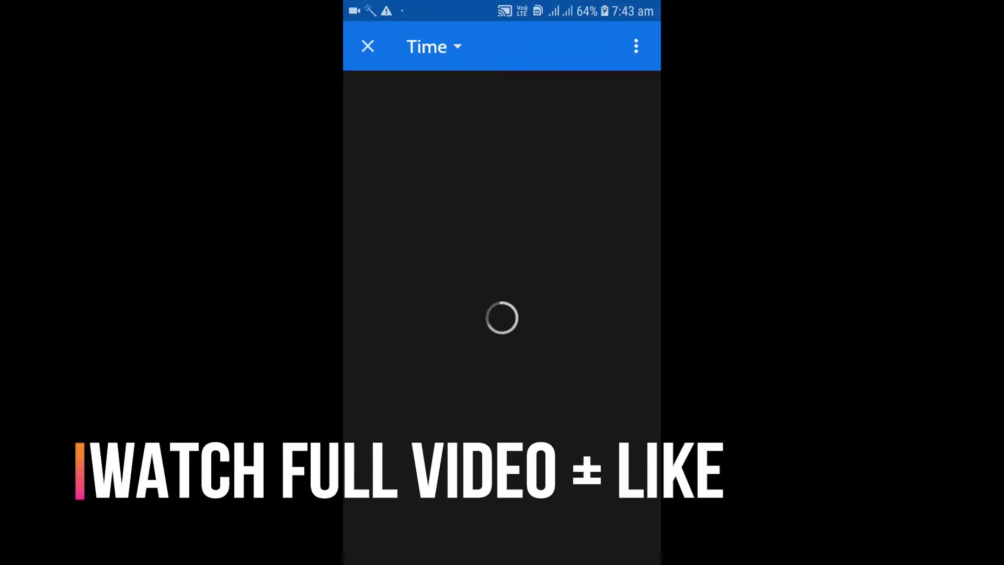
- Filter the picker to Raw files, import the 22 July 2019 bridge photo, and view All Photos
click(636, 46)
click(523, 185)
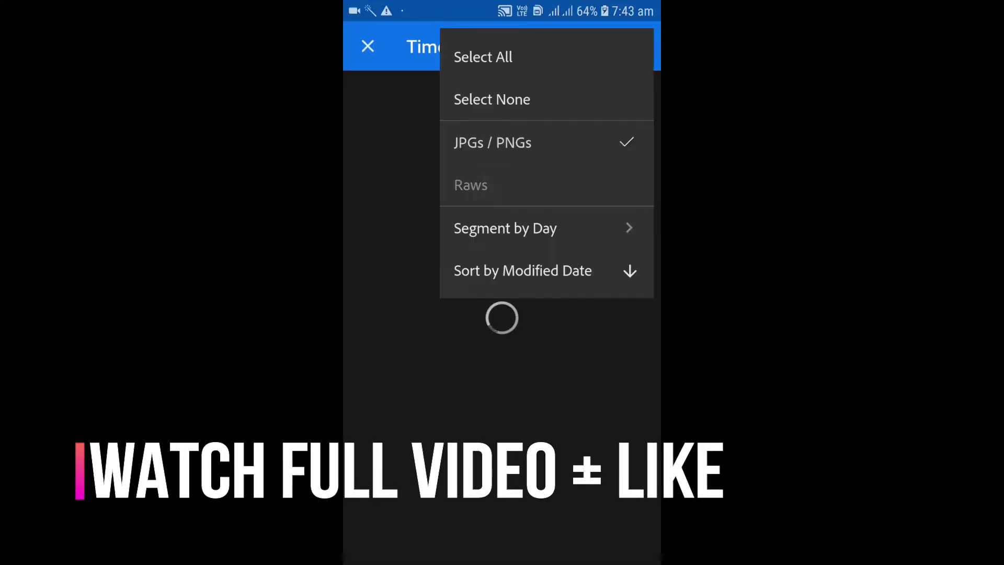
click(594, 141)
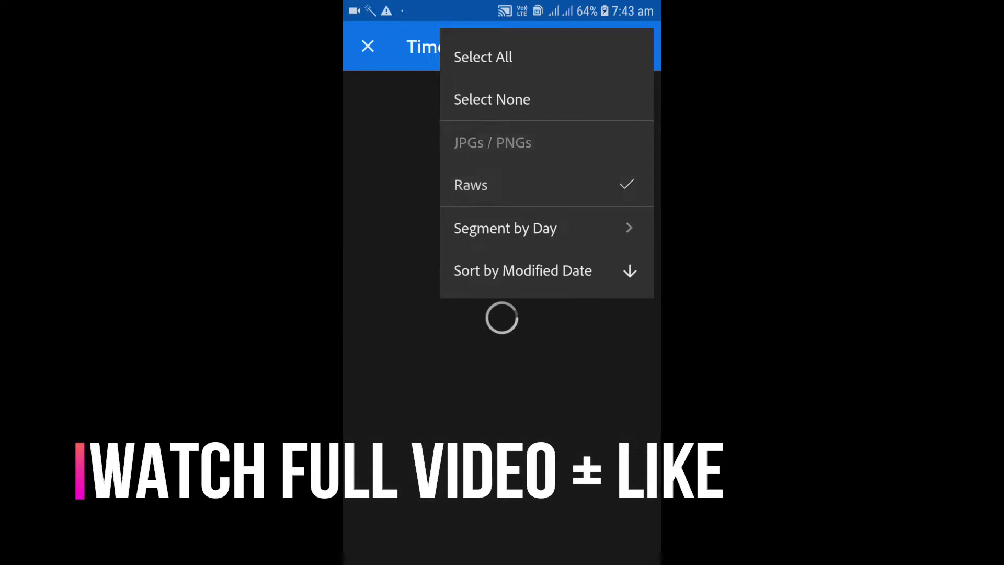
key(Escape)
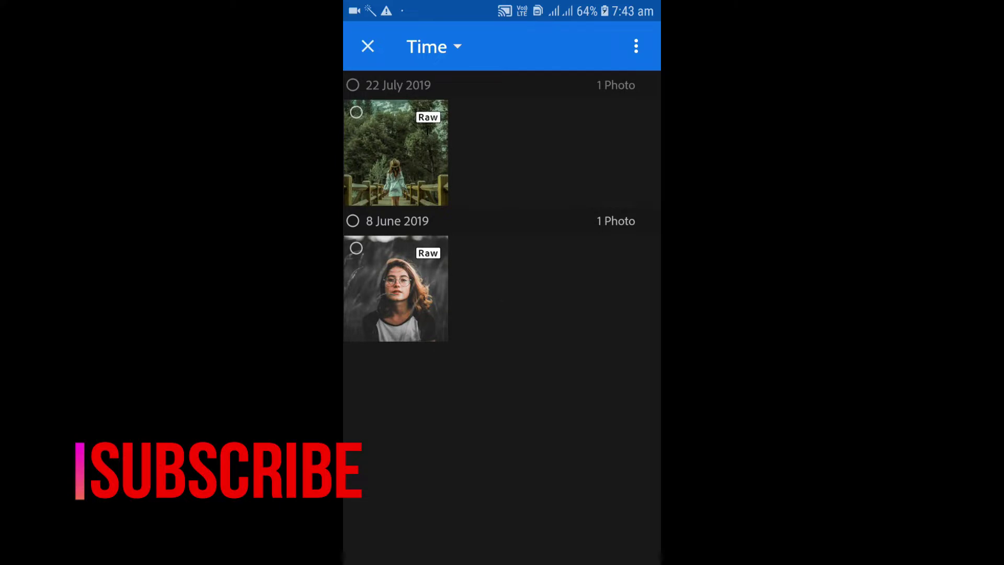
click(396, 153)
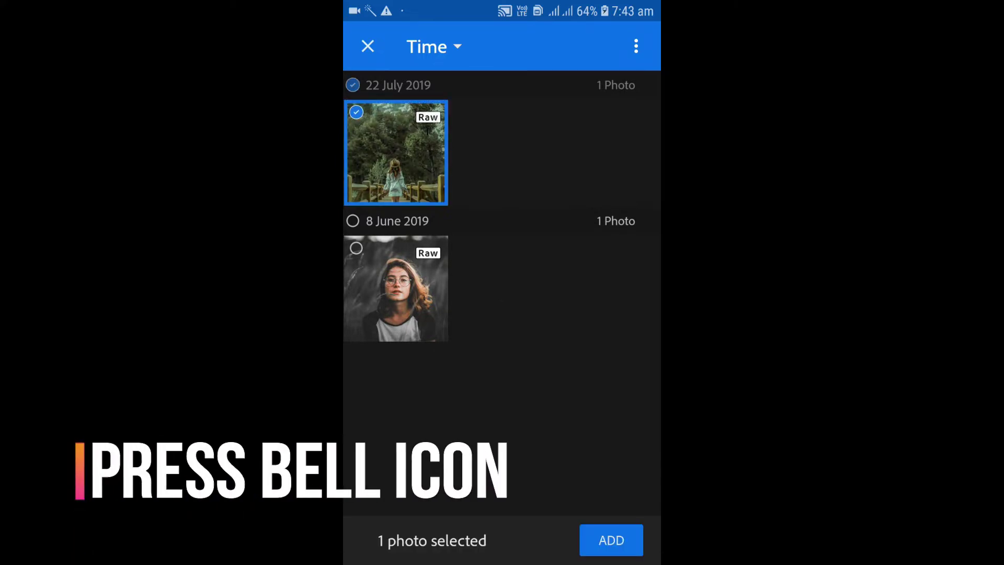
click(611, 541)
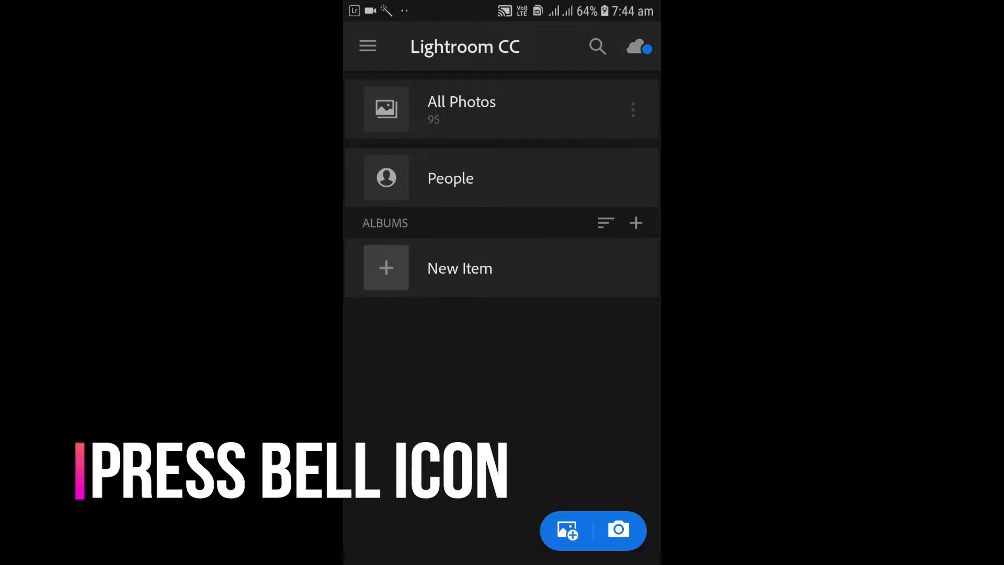
click(461, 109)
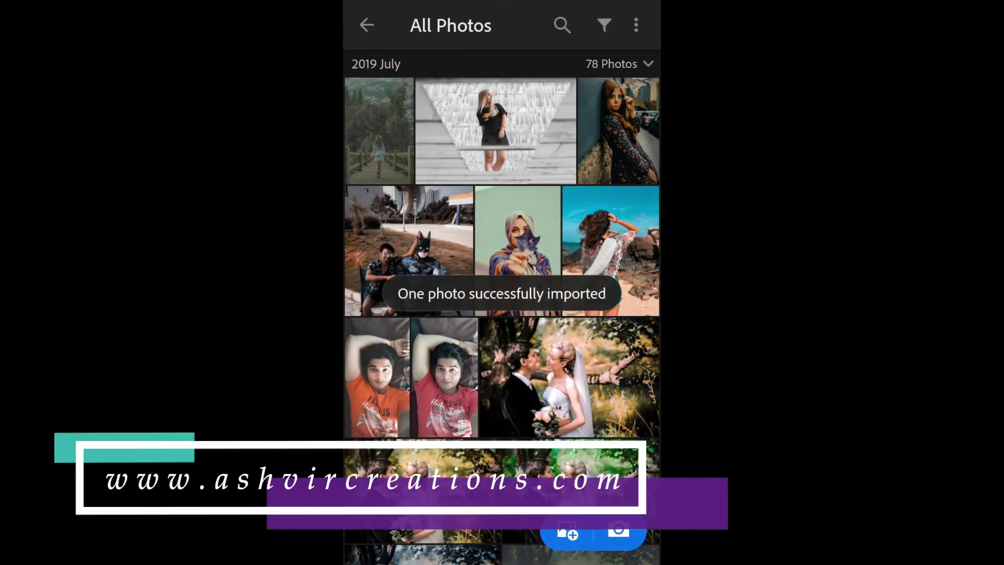
- Copy the edit settings from the bridge photo via Copy Settings
click(379, 131)
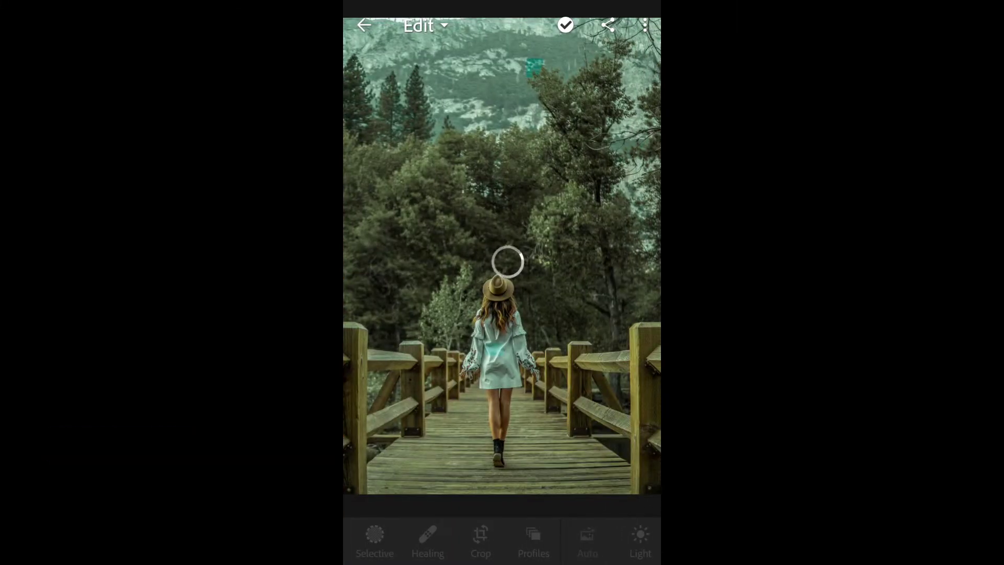
click(645, 25)
click(522, 292)
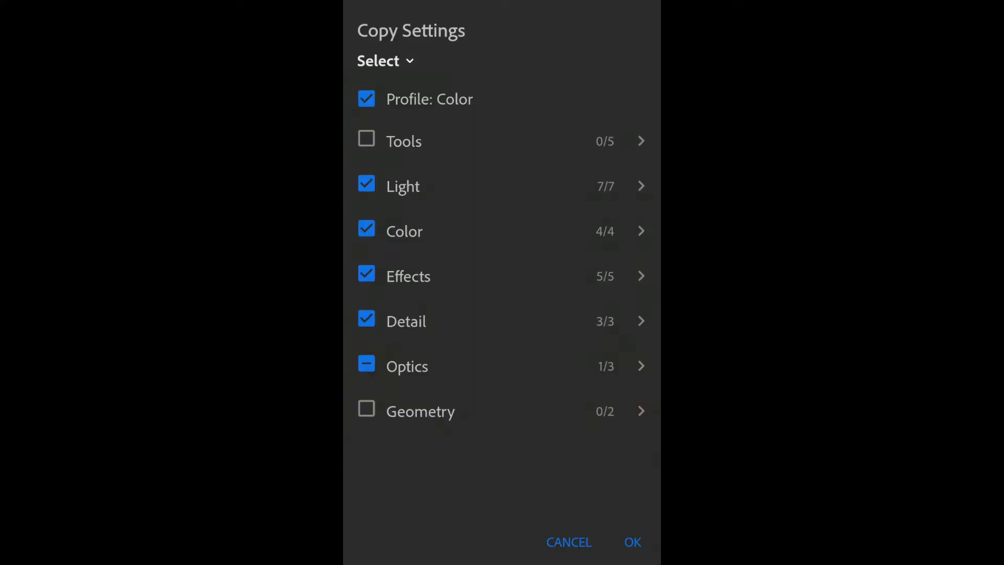
key(Return)
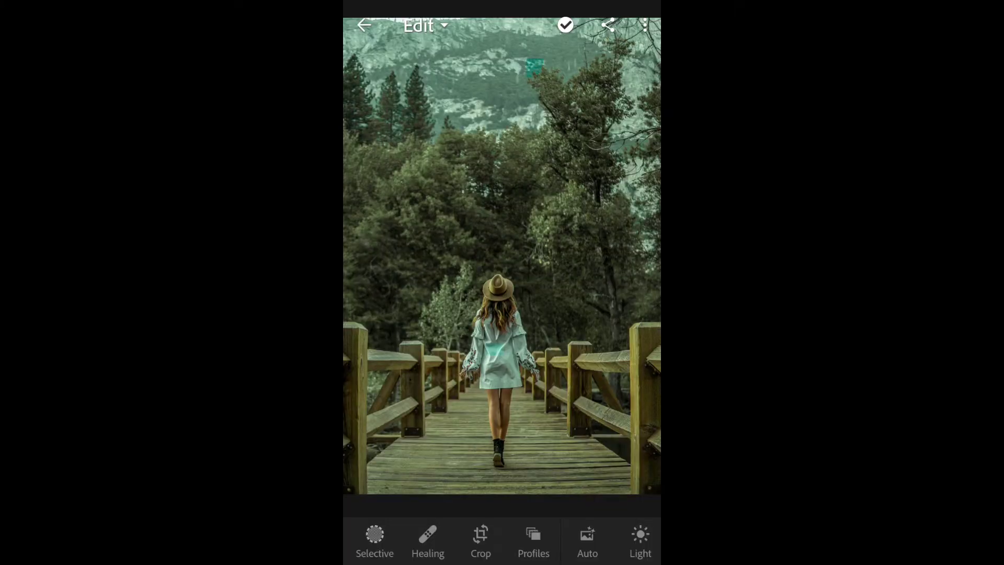
- Return to All Photos and open the couple-under-a-tree photo
key(Escape)
scroll(502, 321, down, 20)
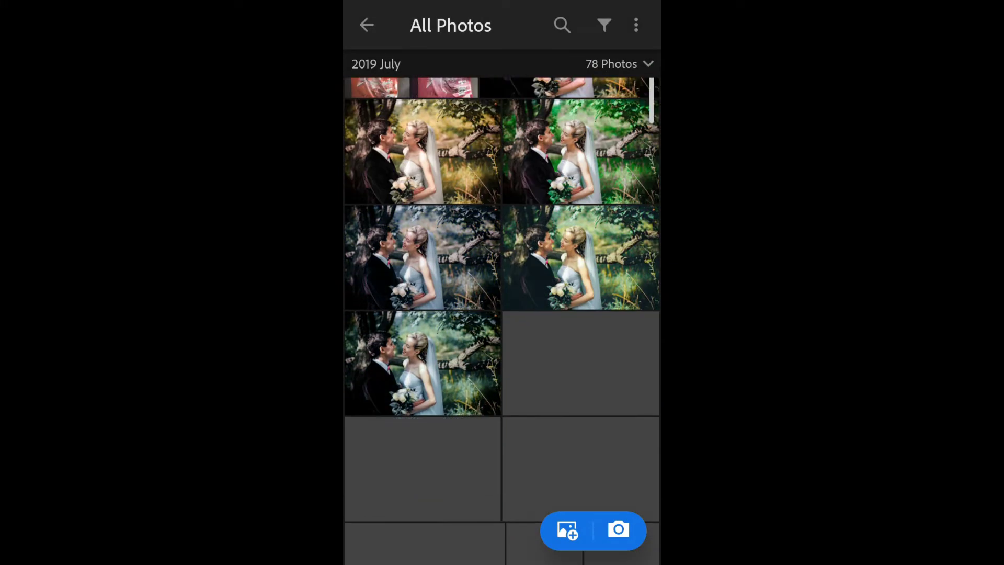
scroll(502, 321, down, 5)
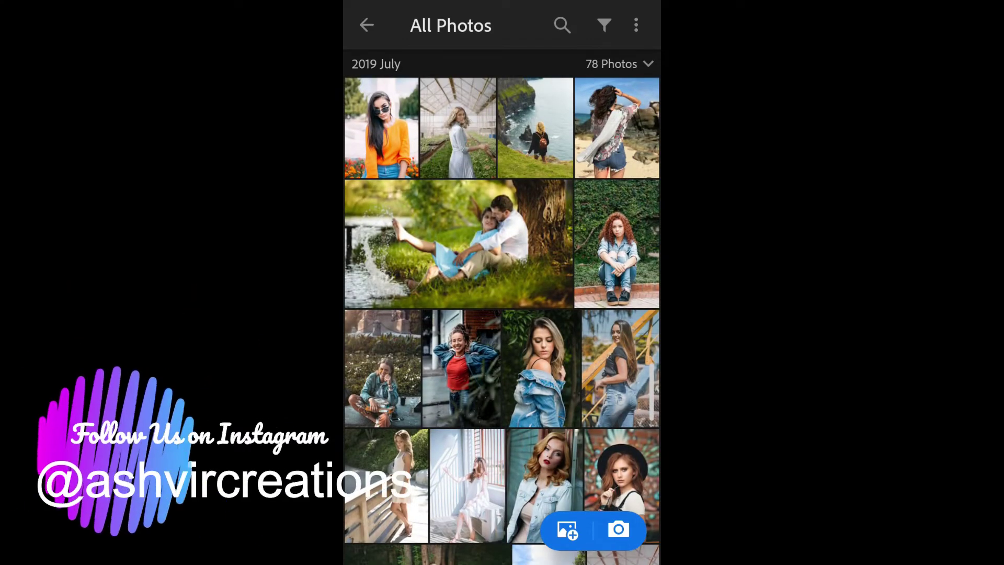
click(459, 243)
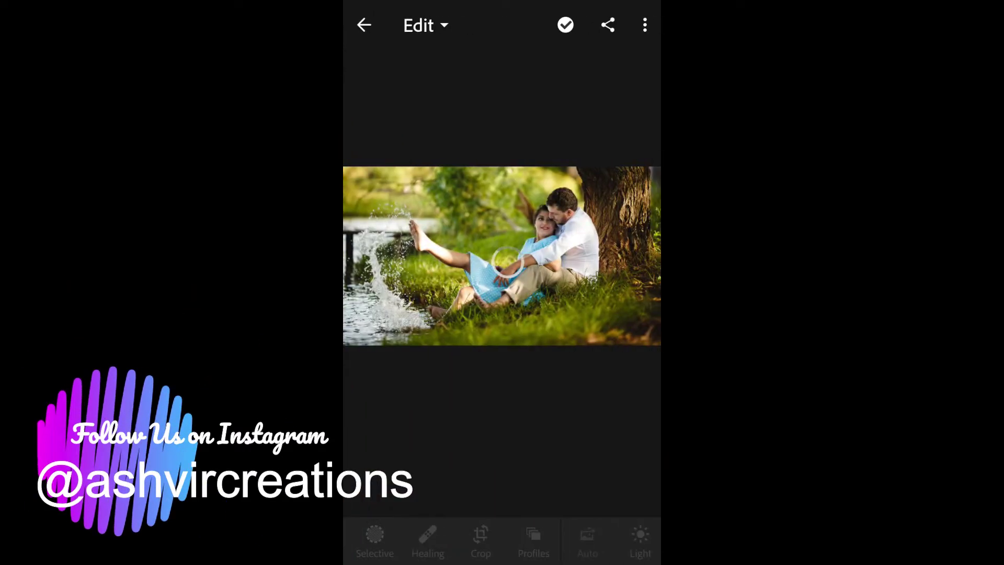
- Paste the teal look onto the couple photo and compare it with the original using undo/redo
click(645, 24)
click(541, 335)
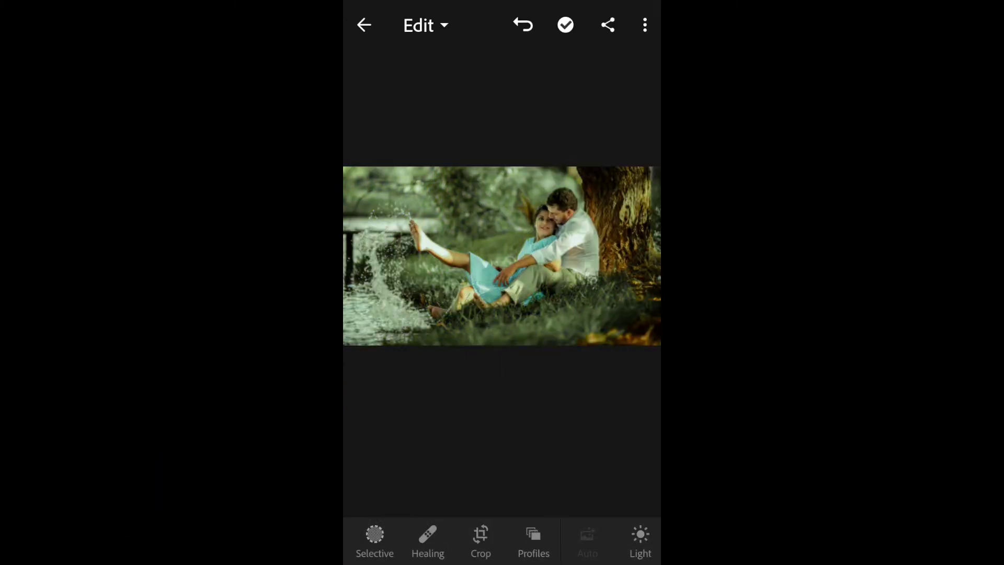
click(523, 25)
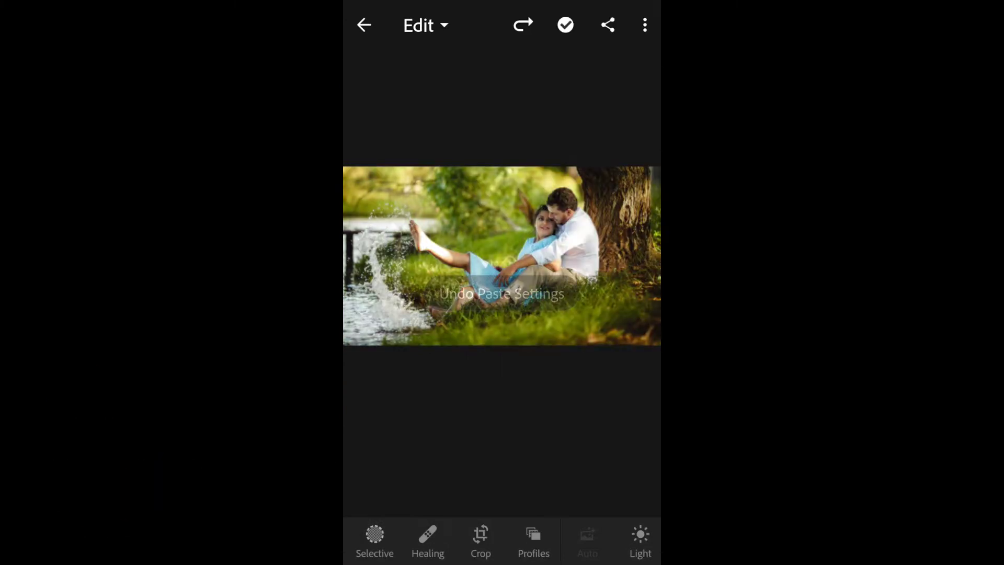
click(523, 24)
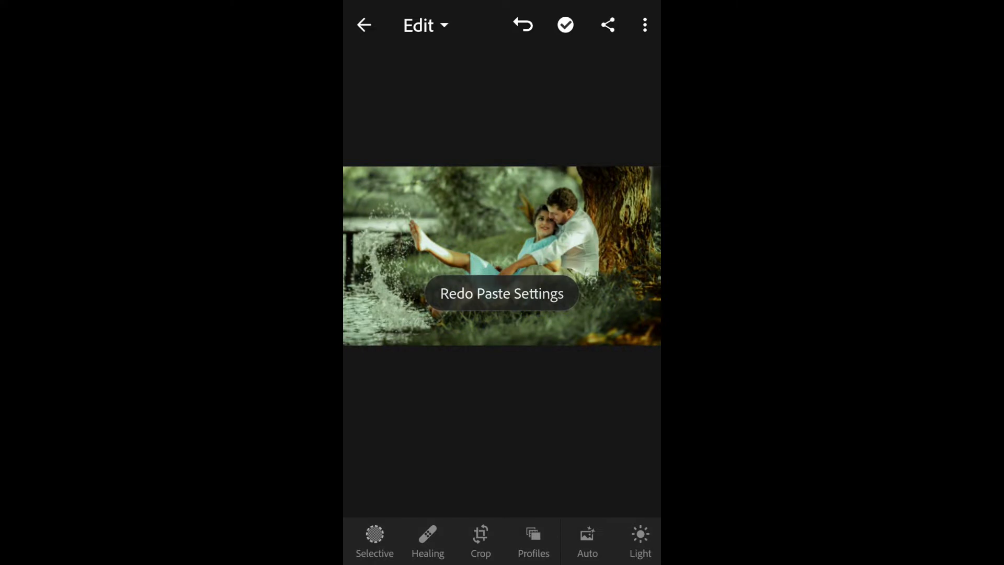
click(523, 25)
click(364, 24)
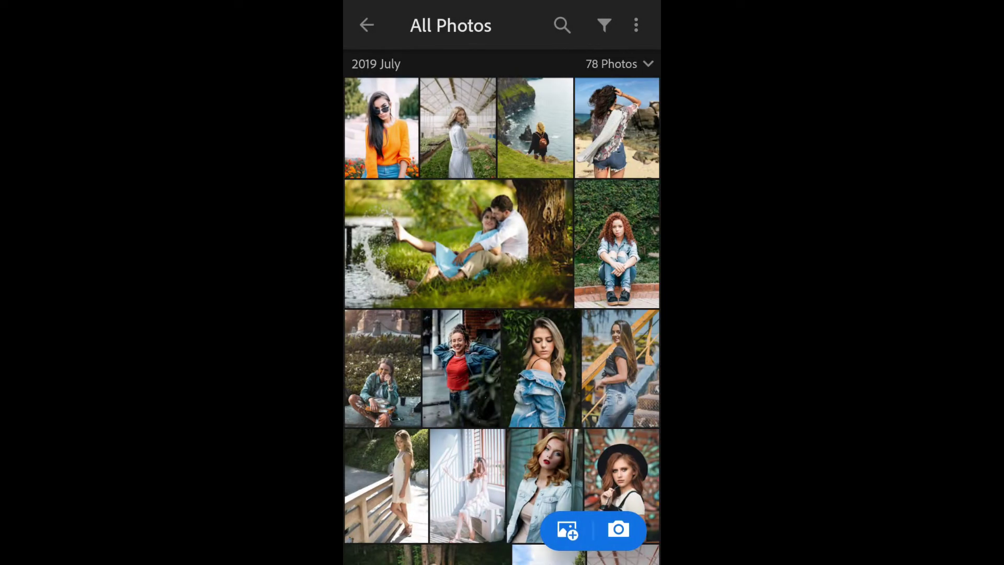
- Paste the teal look onto the beach photo, compare with undo/redo, and leave it undone
click(617, 128)
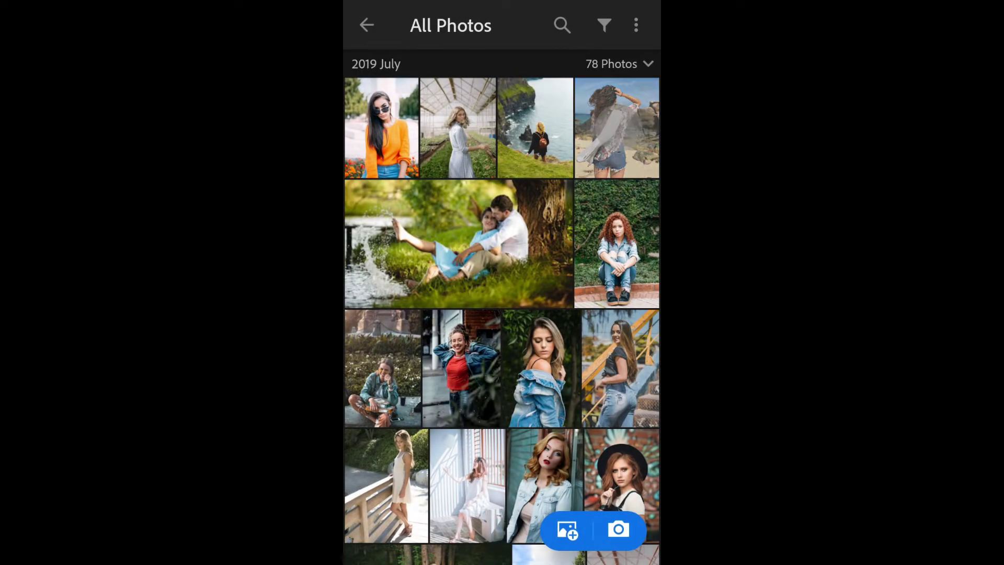
click(644, 24)
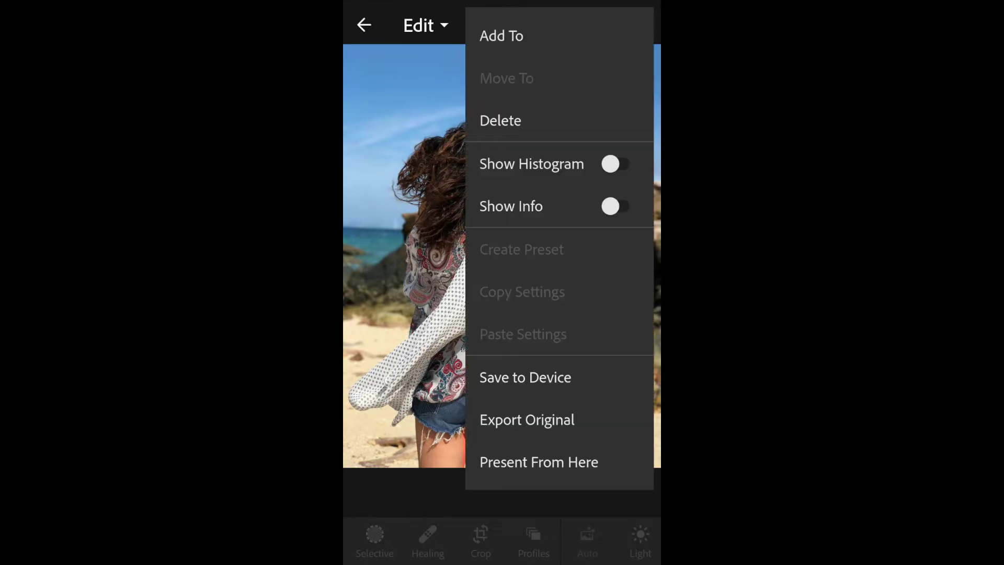
key(Escape)
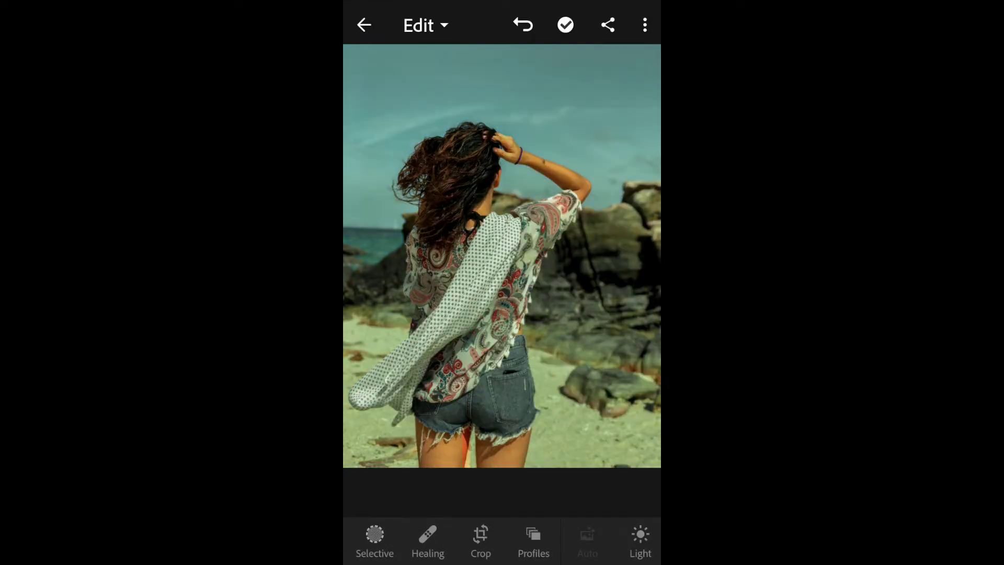
key(ctrl+z)
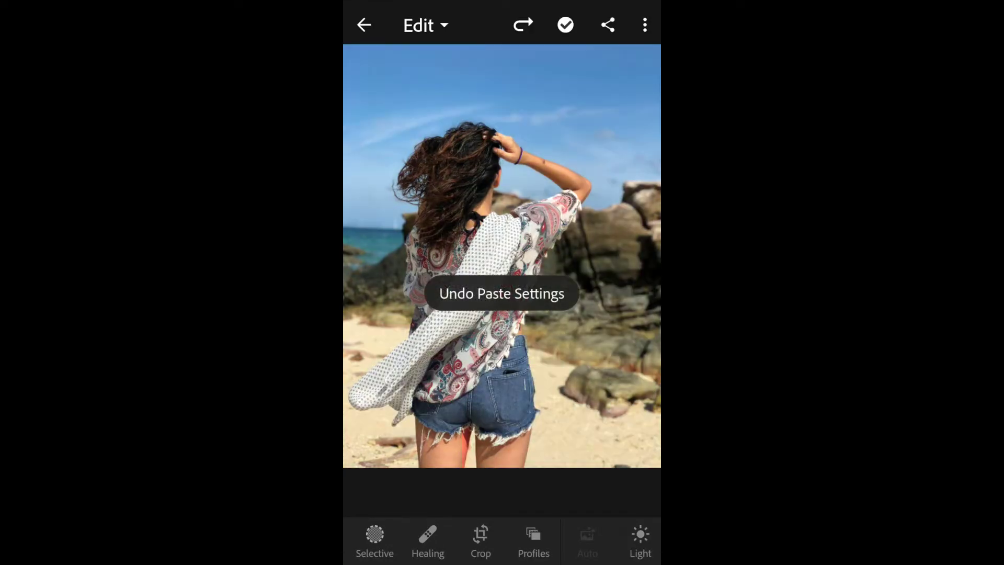
key(ctrl+shift+z)
key(ctrl+z)
click(364, 24)
scroll(502, 319, up, 5)
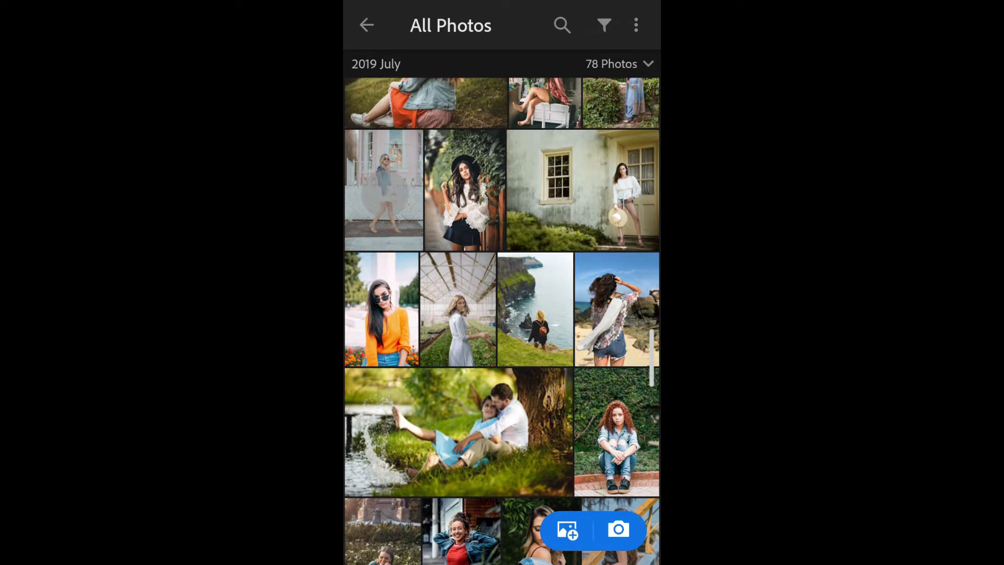
- Paste the teal look onto the pink-house photo and compare it with the original using undo/redo
click(385, 193)
click(644, 24)
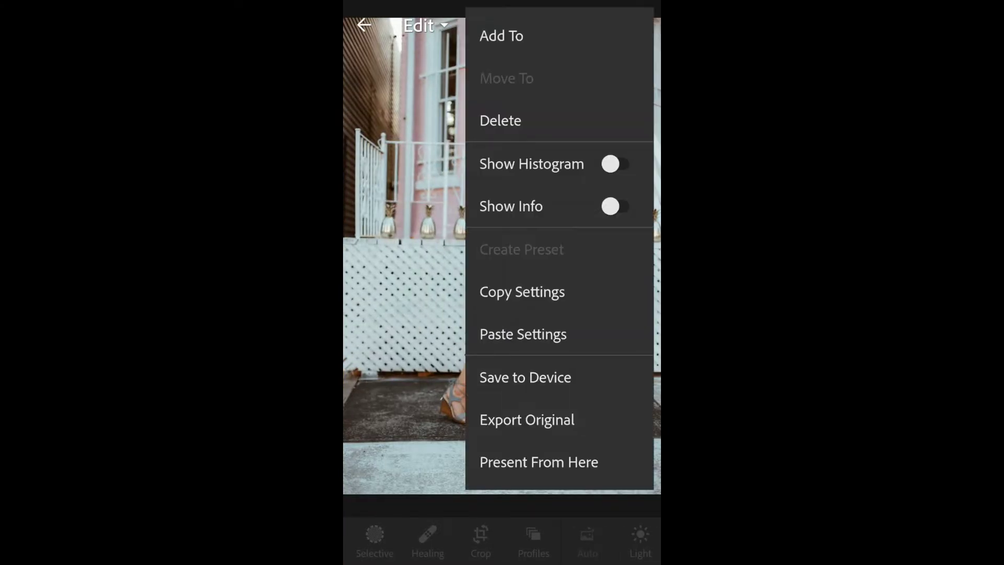
key(Escape)
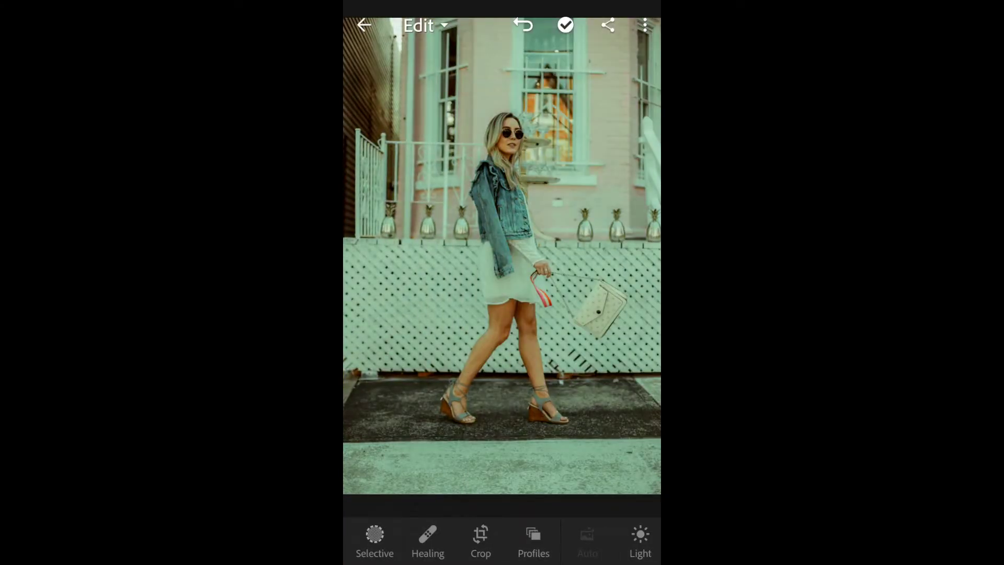
key(ctrl+z)
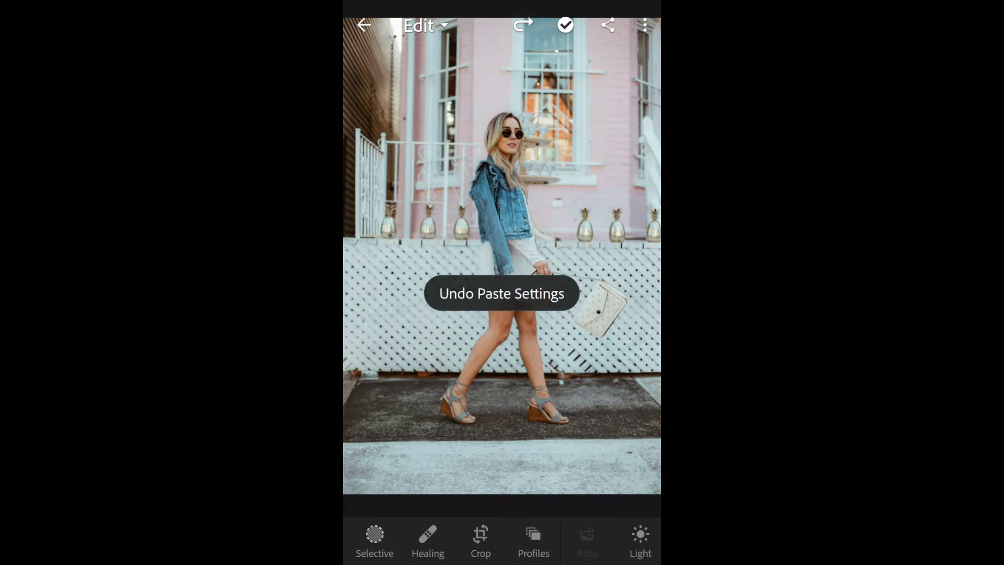
key(ctrl+shift+z)
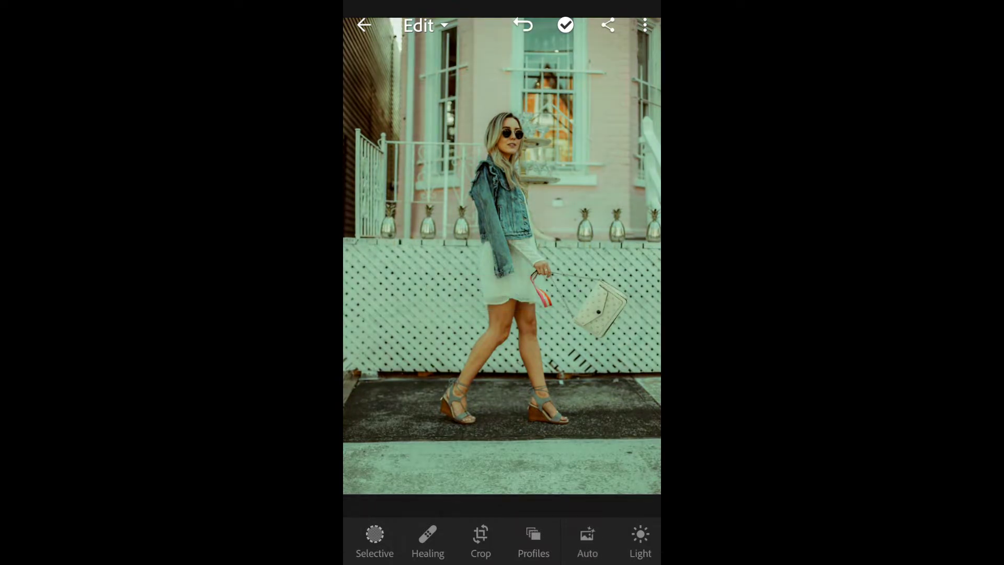
key(ctrl+z)
- Return to All Photos and leave Lightroom for the Windows desktop
key(Escape)
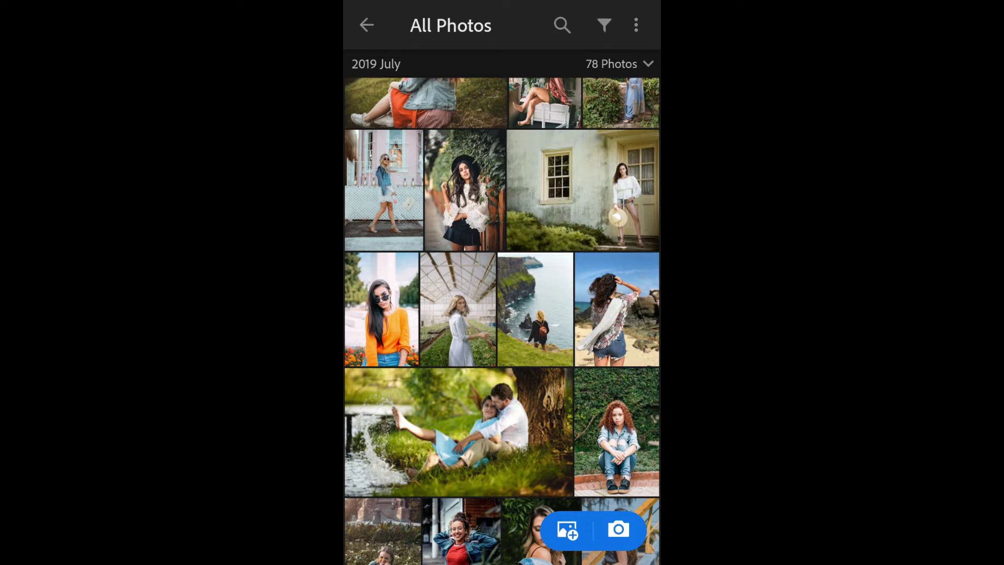
scroll(502, 320, down, 10)
drag(502, 2, 502, 444)
drag(502, 123, 502, 209)
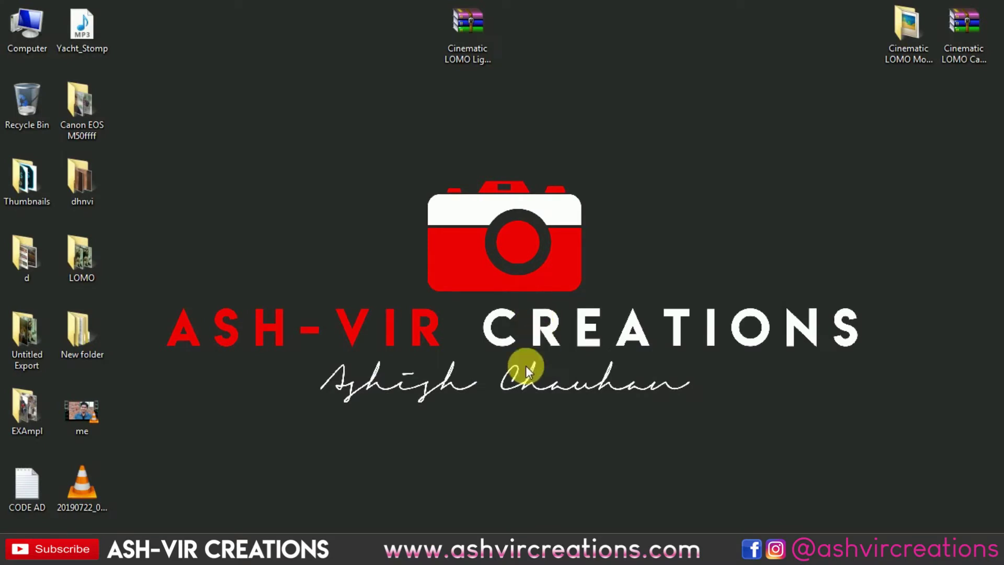
- Extract the Cinematic LOMO archive with Extract Here and open the resulting preset folder
click(468, 48)
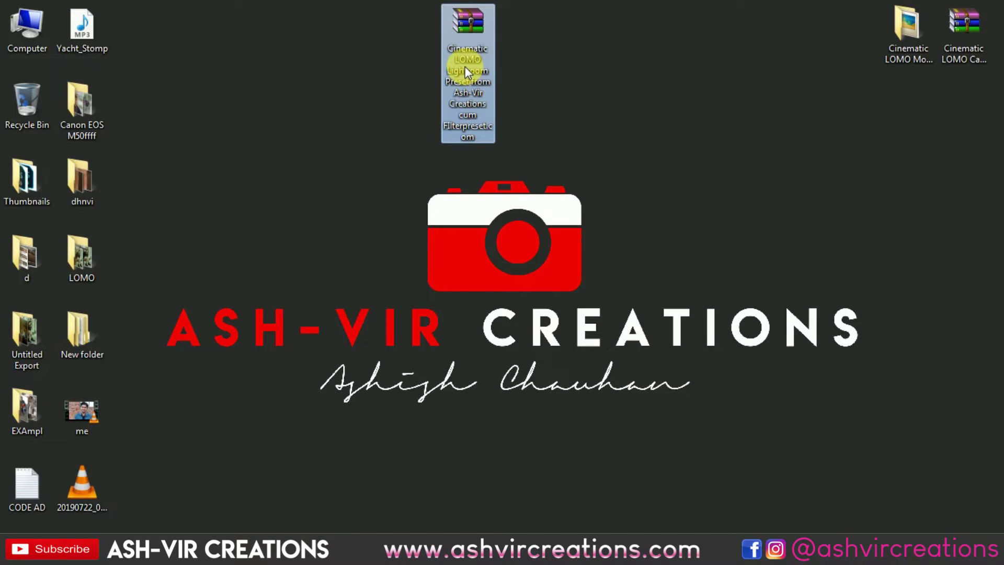
right_click(469, 24)
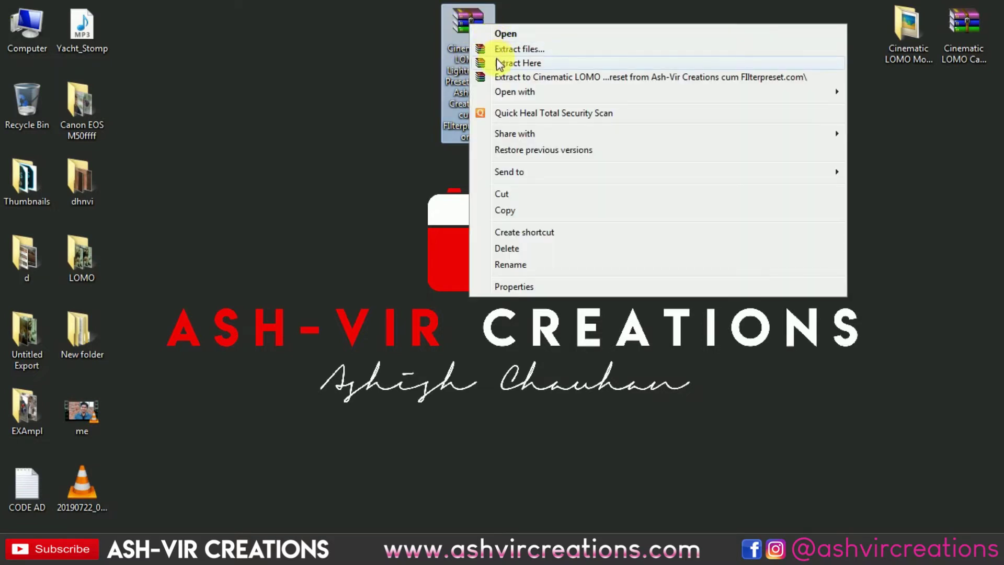
click(498, 63)
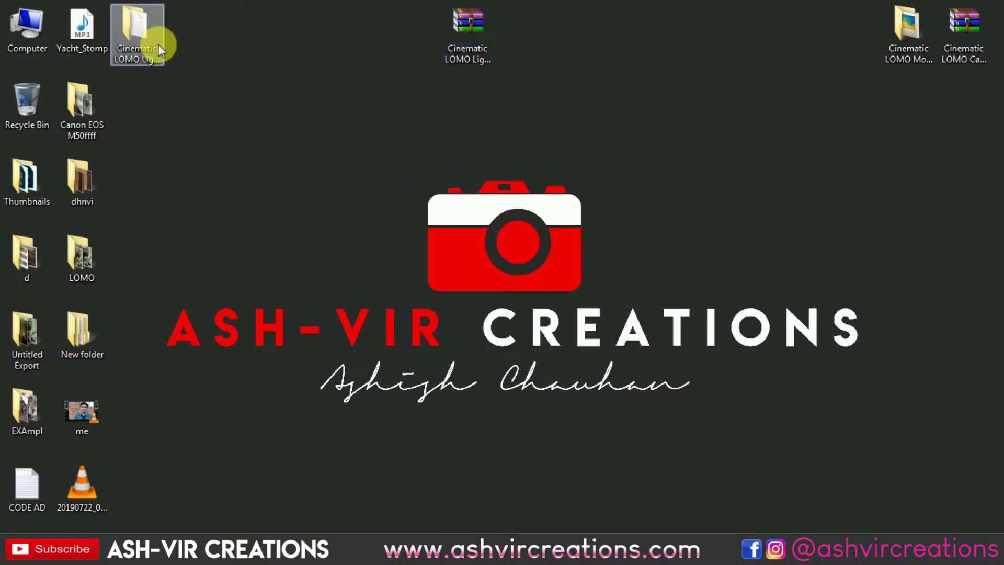
drag(152, 34, 382, 30)
double_click(366, 23)
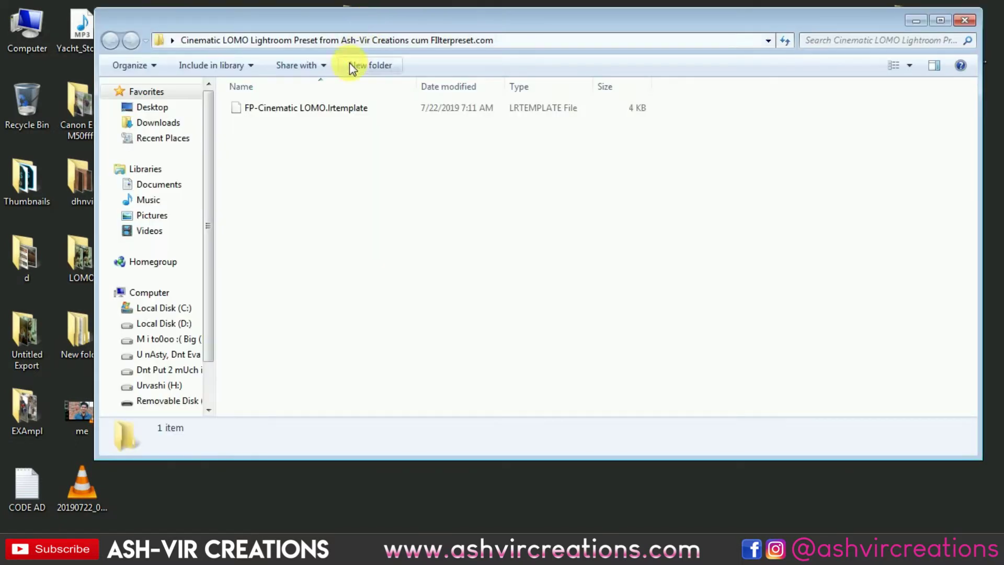
- Copy FP-Cinematic LOMO.lrtemplate and browse to the user's AppData\Roaming\Adobe folder
click(268, 111)
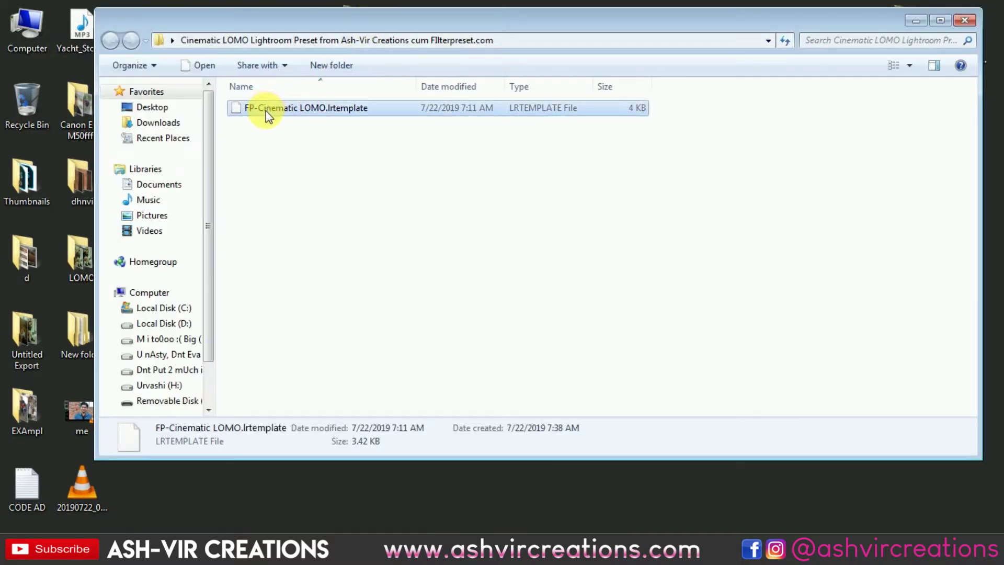
right_click(307, 110)
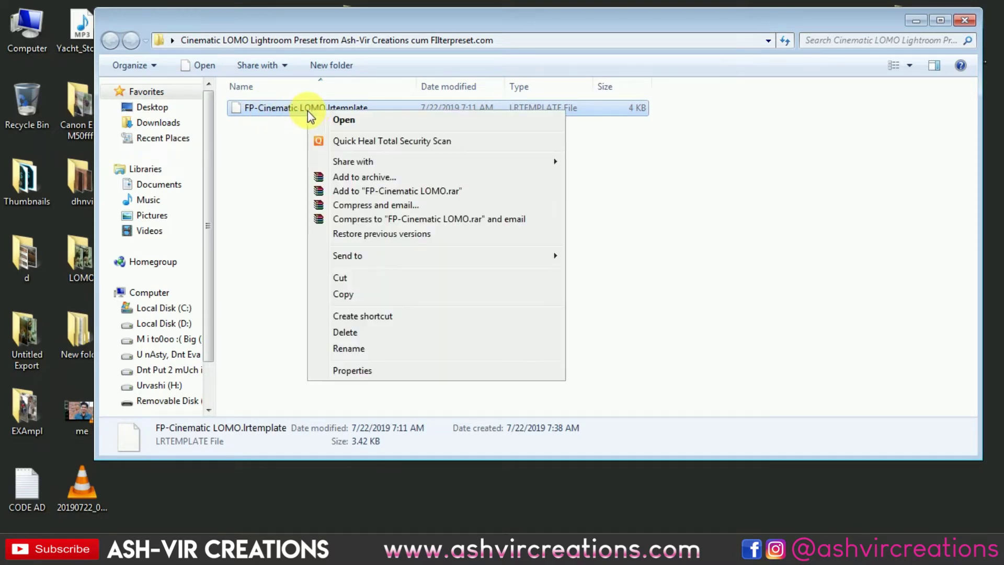
click(340, 294)
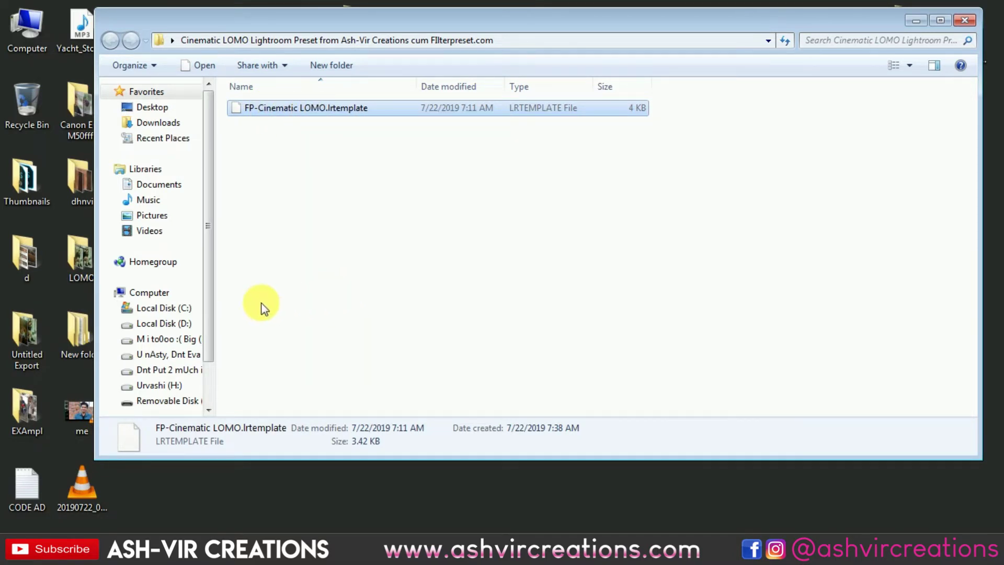
click(195, 309)
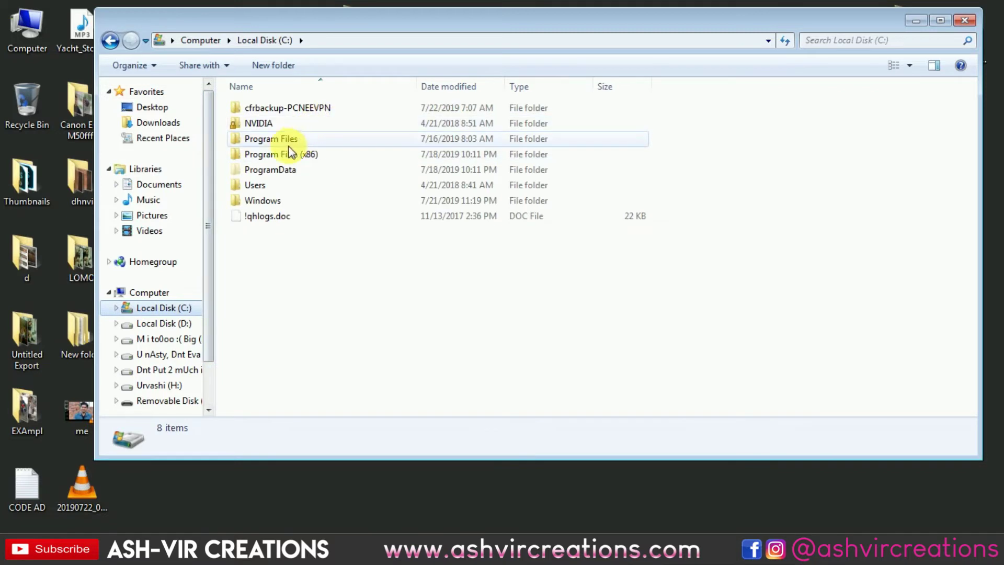
double_click(278, 186)
double_click(268, 106)
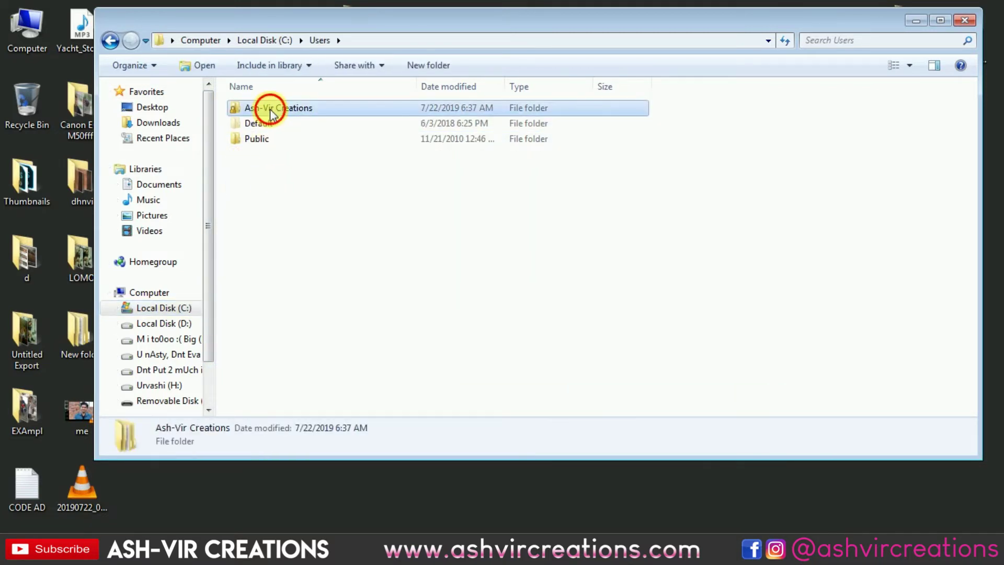
double_click(270, 108)
double_click(264, 137)
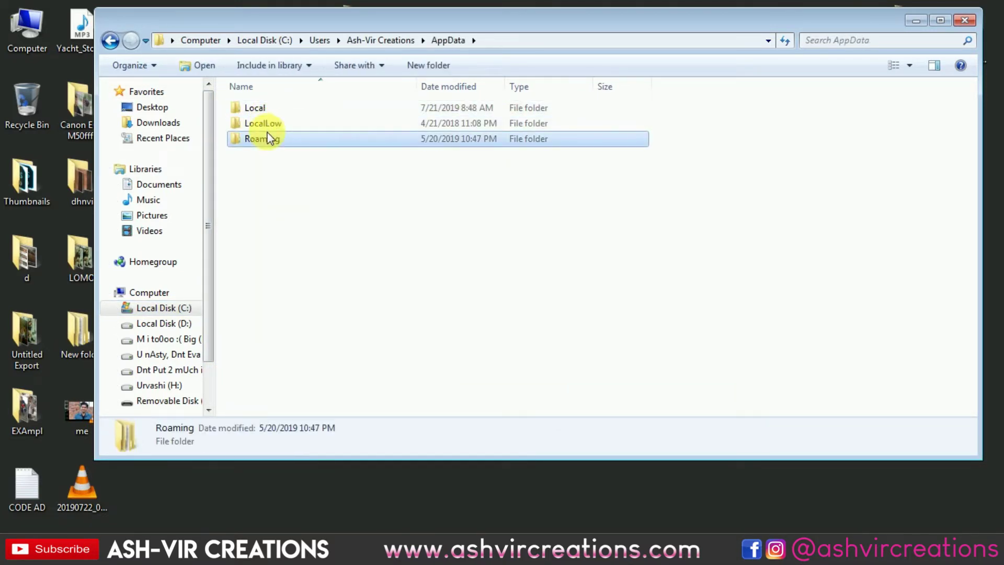
double_click(271, 112)
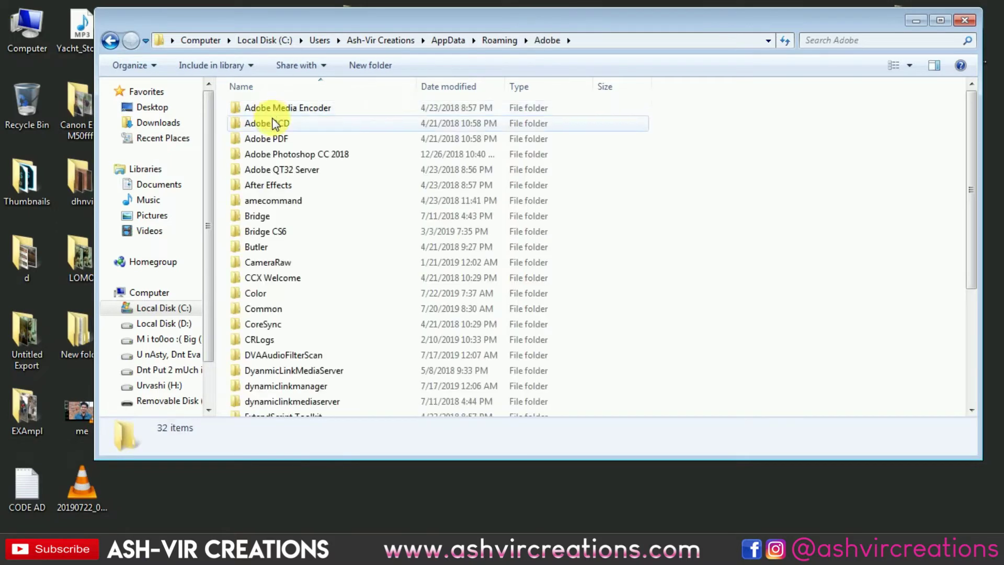
- Paste the preset into Lightroom\Develop Presets\Filter Preset (FP), then switch to Lightroom
scroll(283, 321, down, 4)
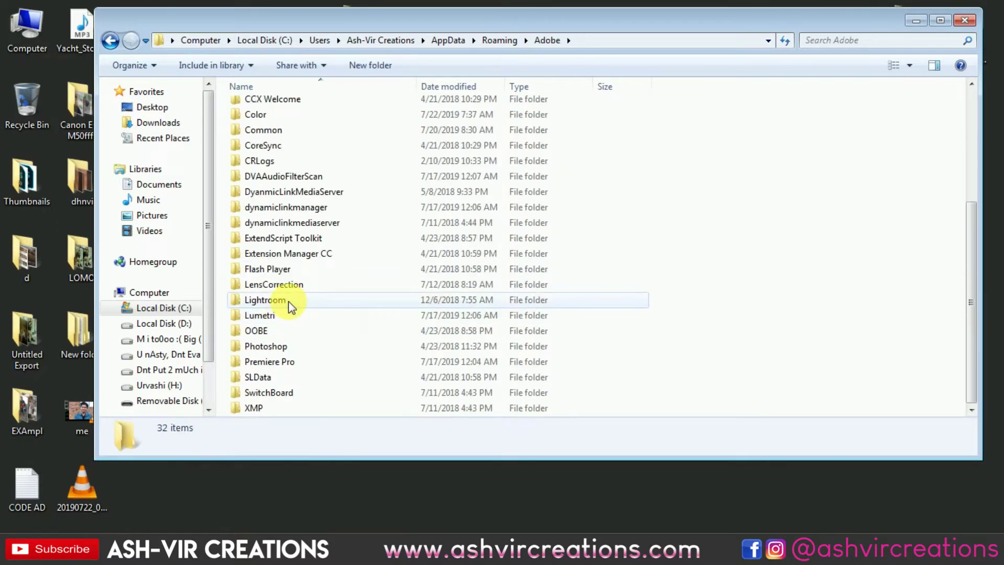
double_click(288, 302)
double_click(314, 140)
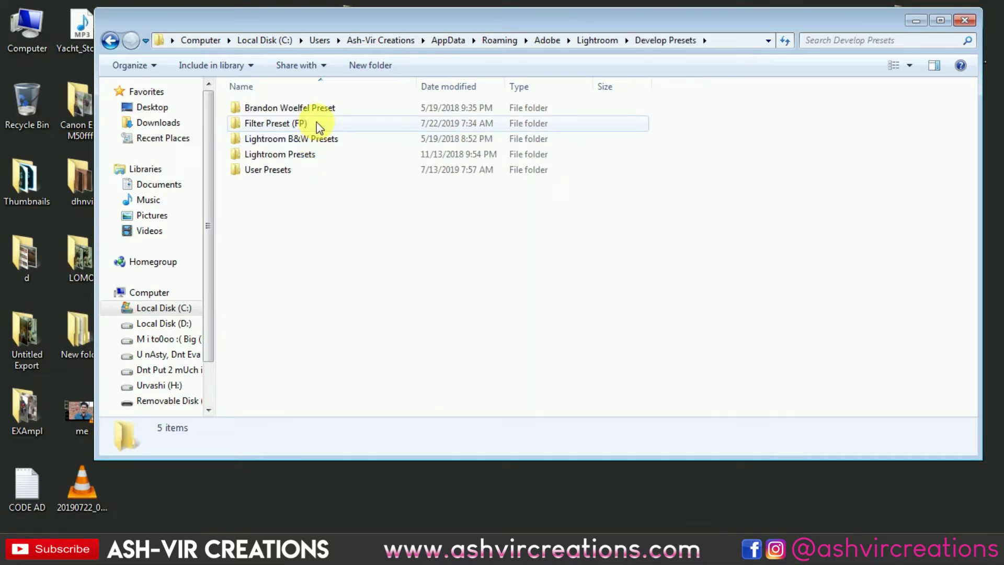
double_click(316, 123)
right_click(743, 148)
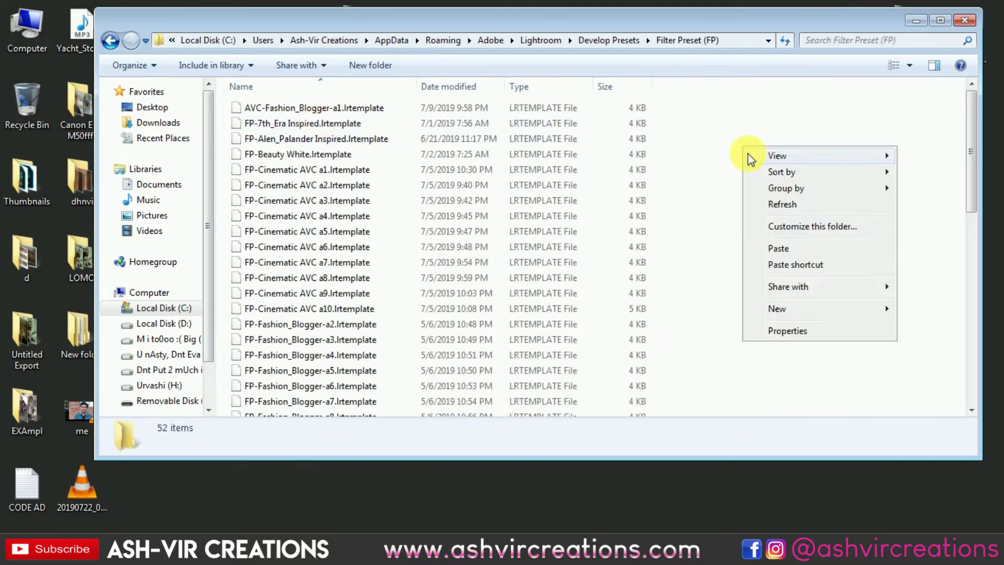
click(777, 247)
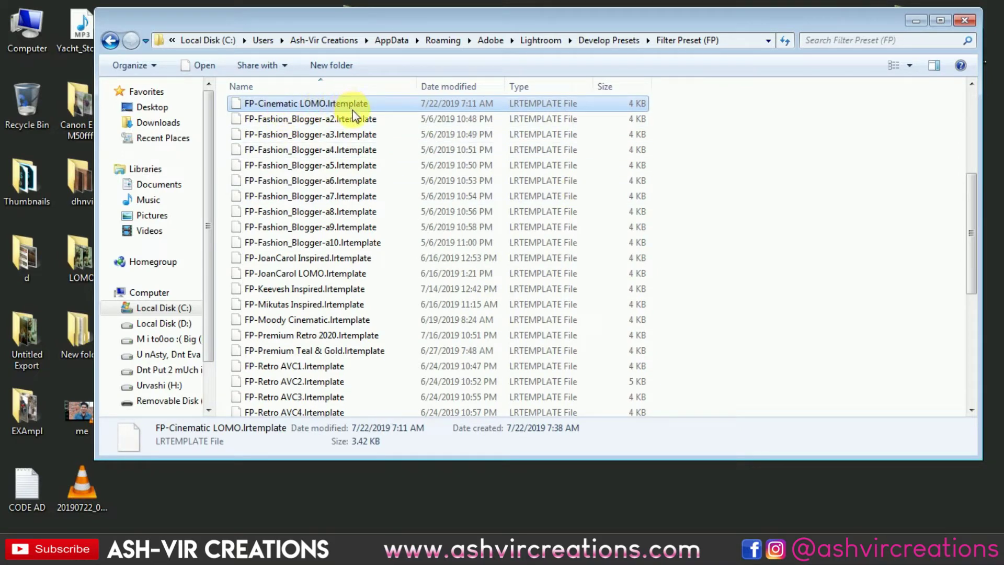
click(117, 39)
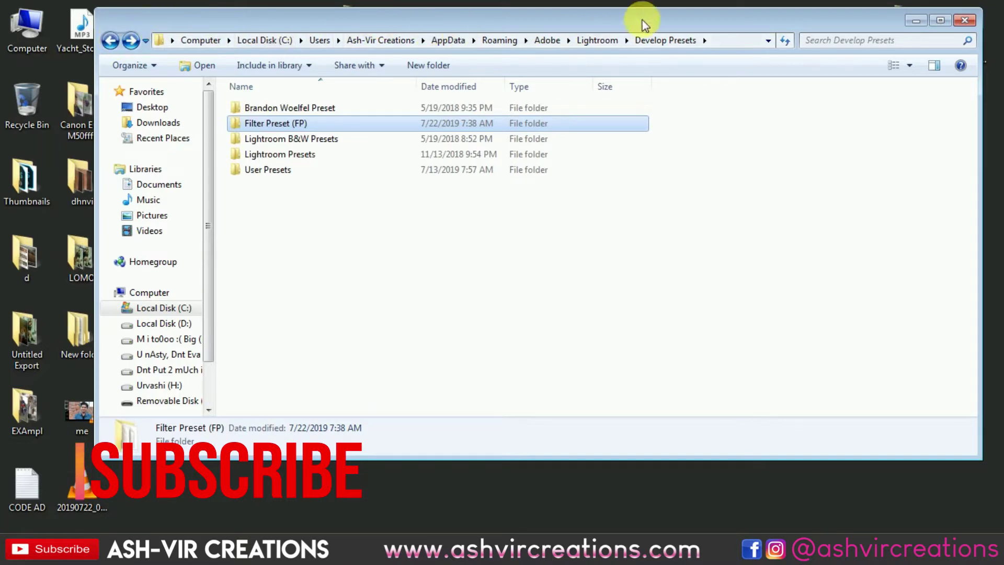
click(198, 544)
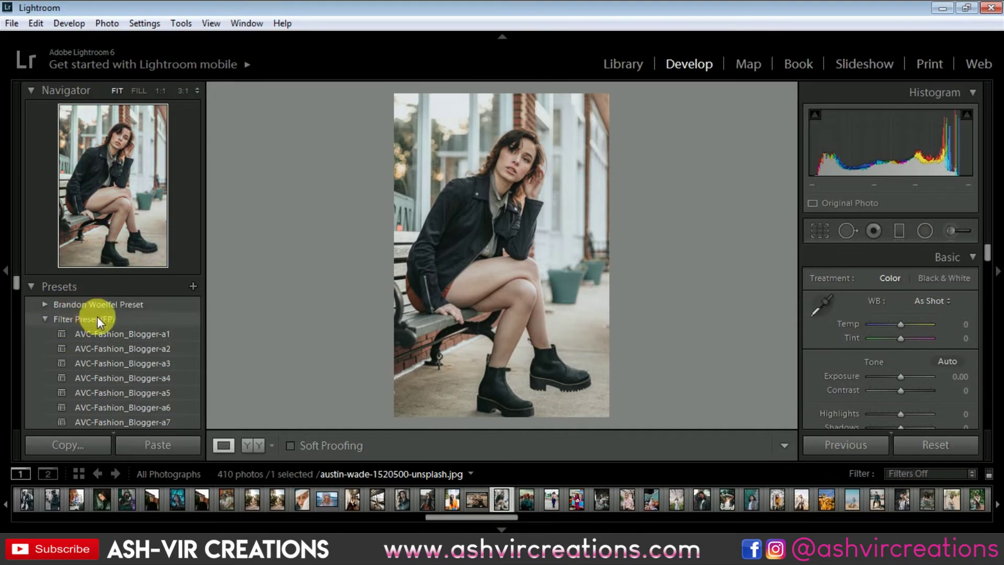
- Try the FP-Cinematic LOMO preset on the first portrait, compare Before & After, then reset
scroll(124, 335, down, 6)
scroll(128, 353, up, 2)
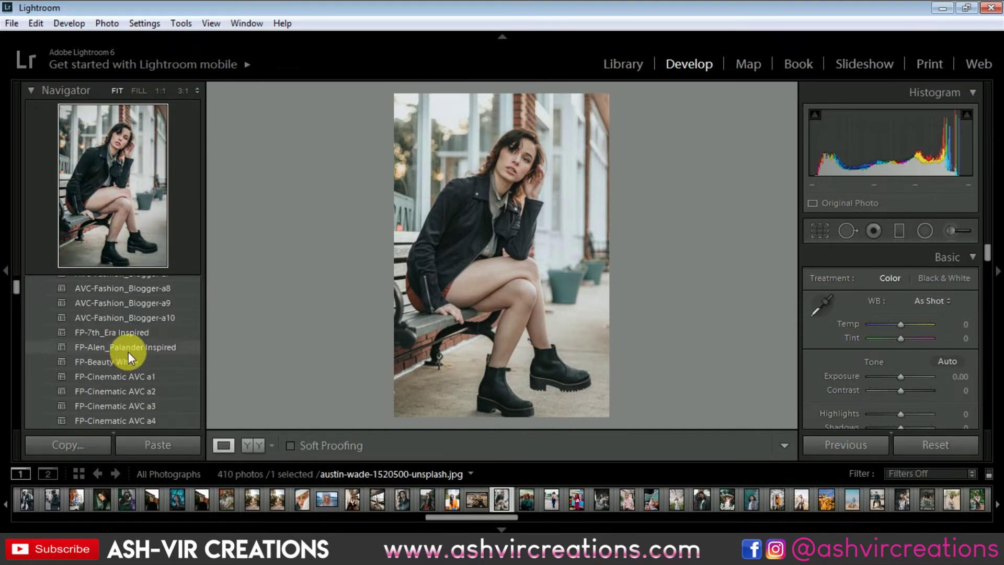
scroll(123, 350, down, 8)
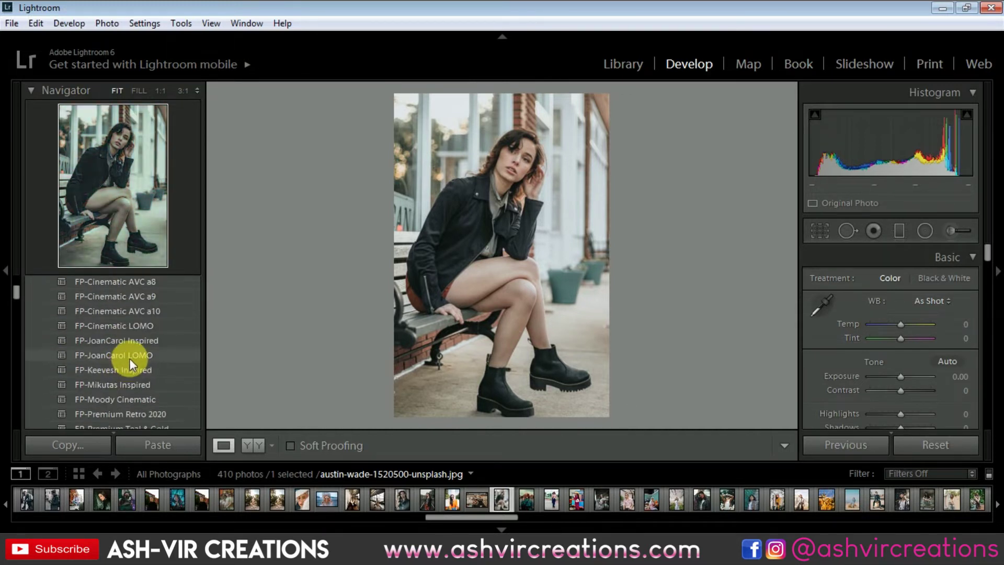
click(137, 354)
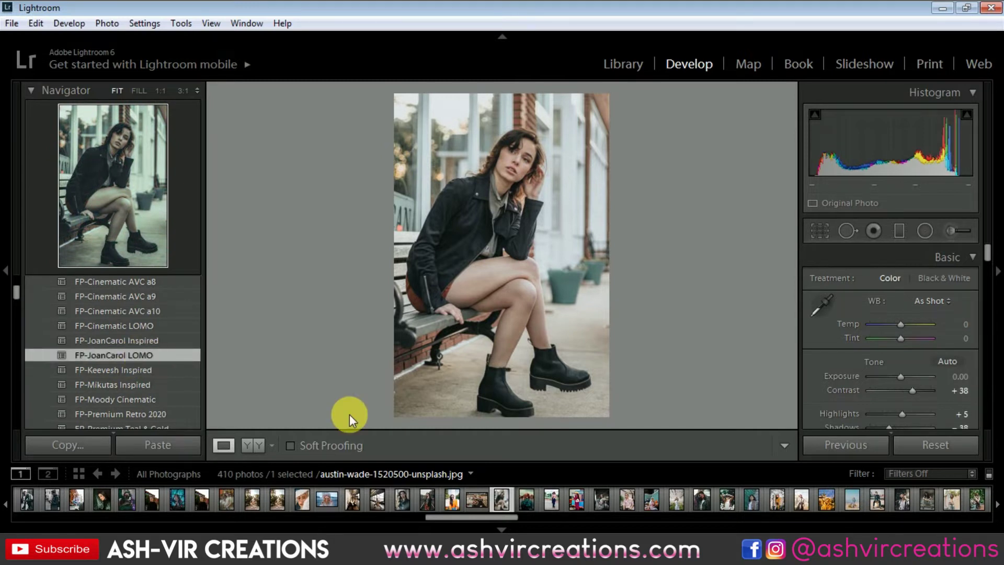
click(142, 326)
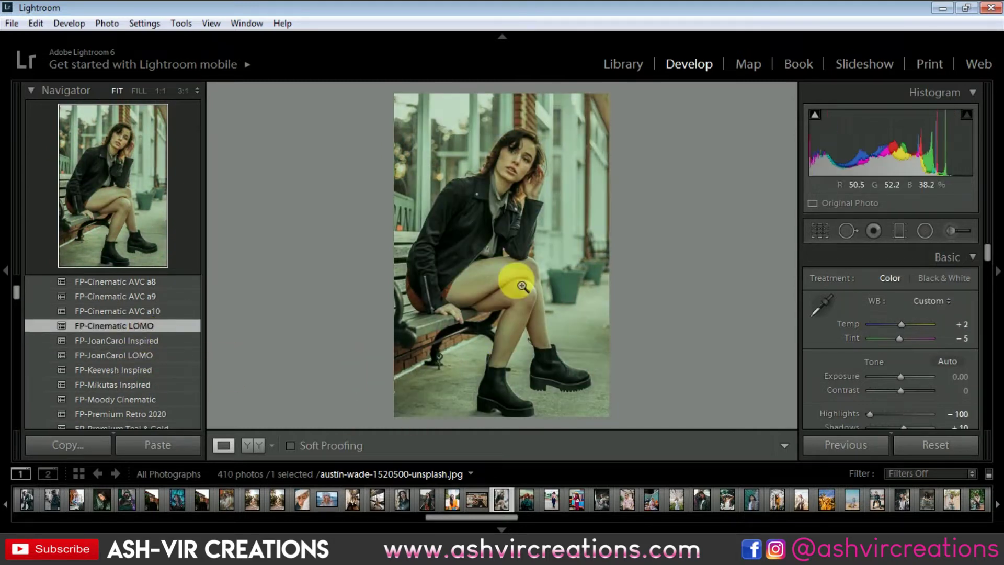
click(249, 445)
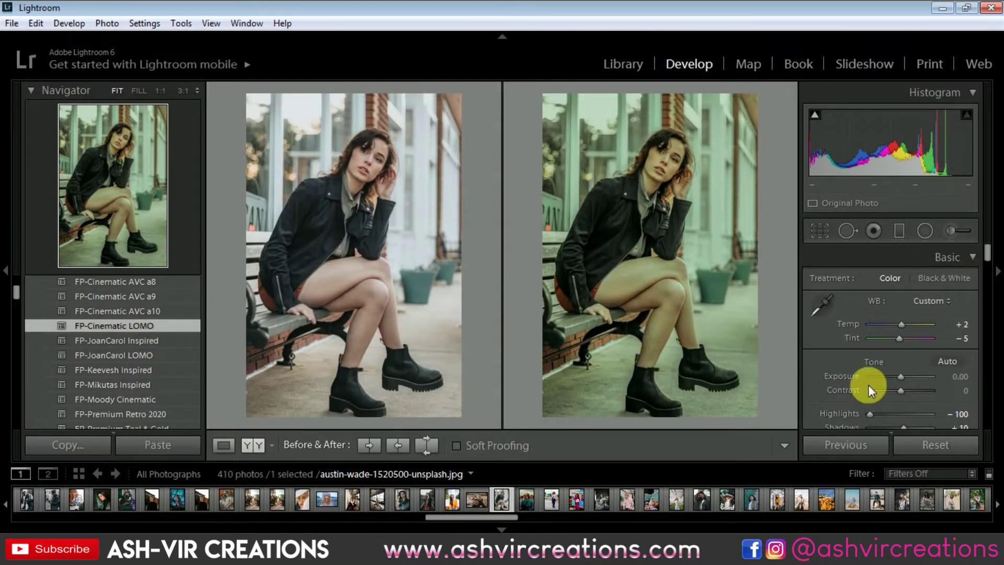
click(951, 447)
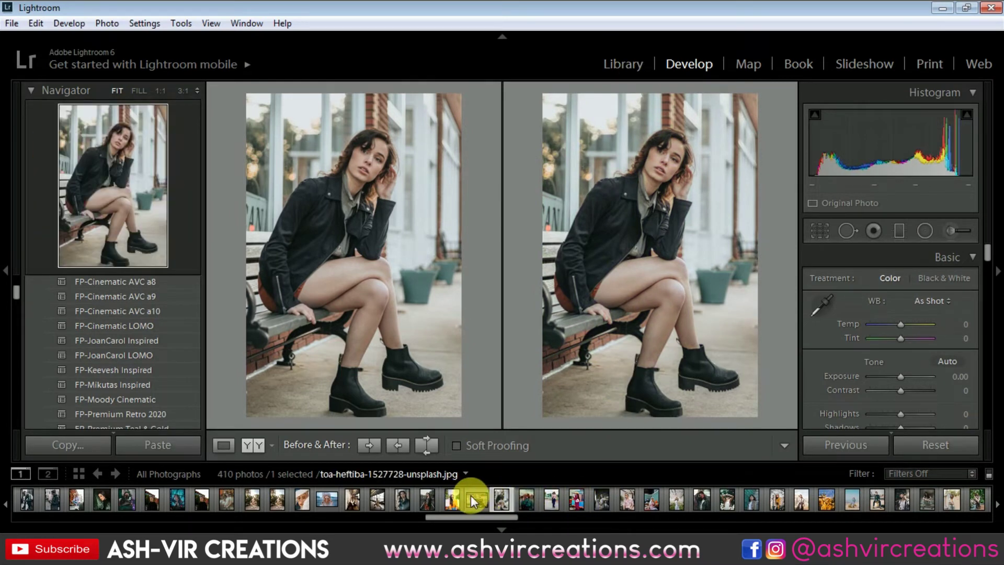
- Apply and then reset FP-Cinematic LOMO on another portrait and the rooftop portrait
click(449, 496)
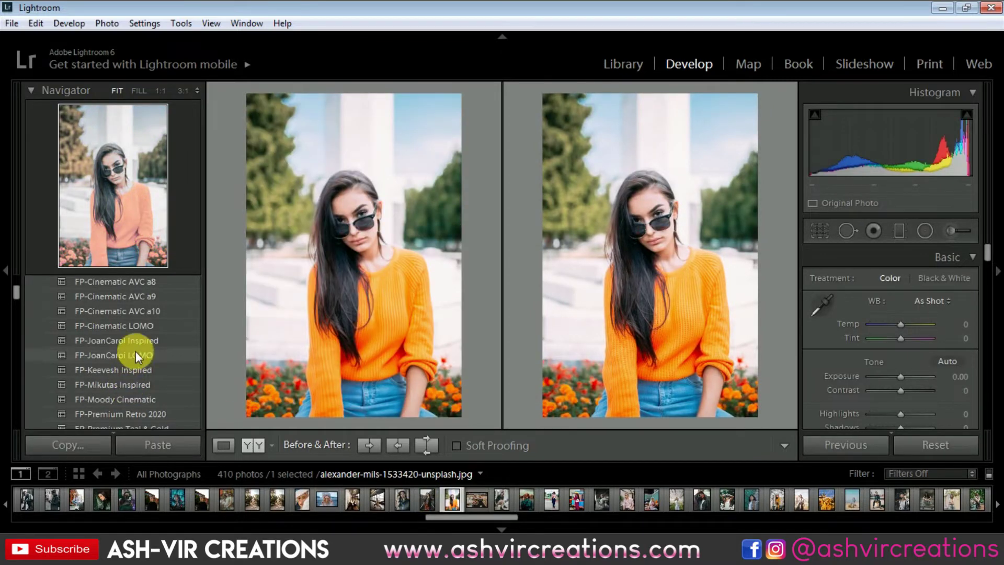
click(139, 325)
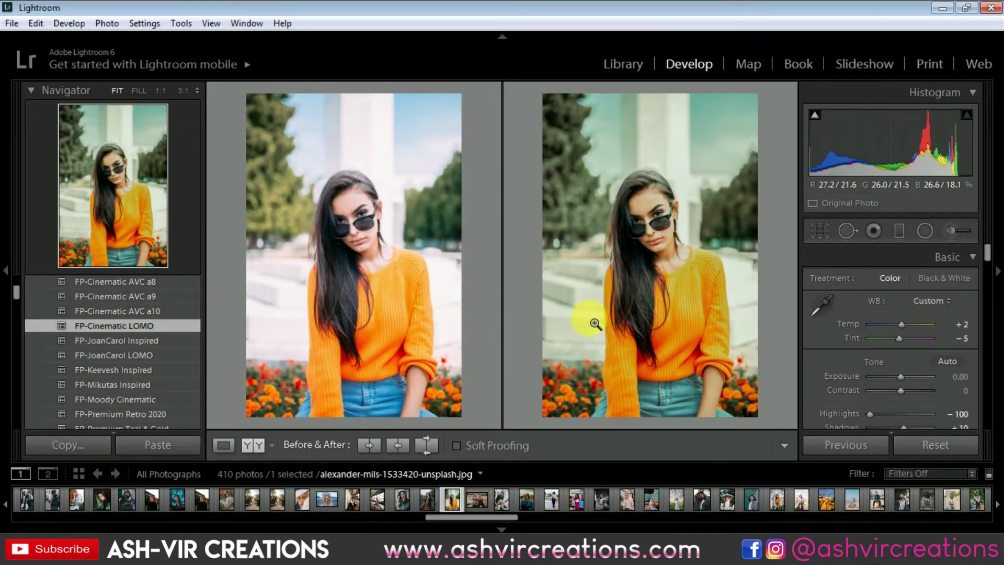
click(934, 447)
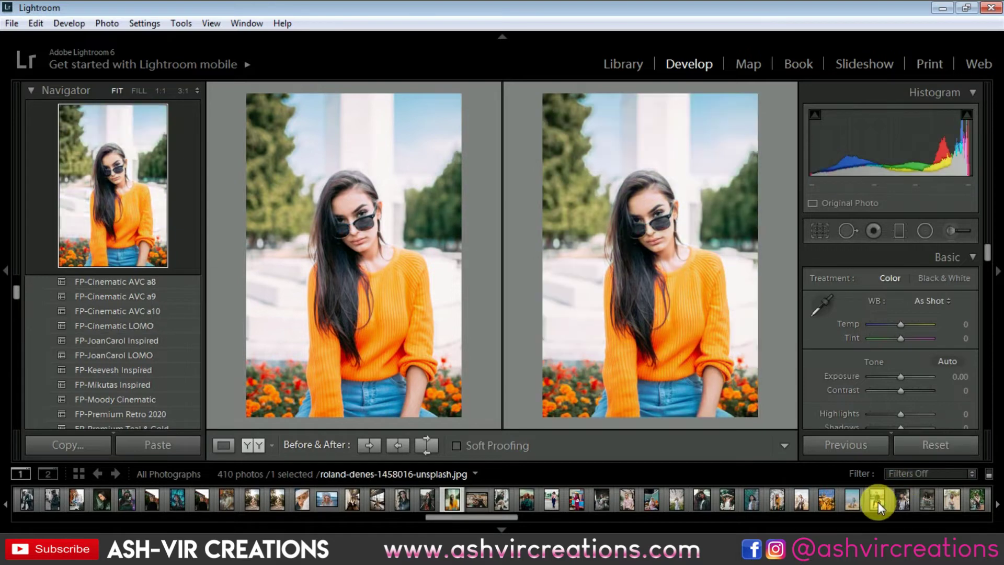
click(878, 499)
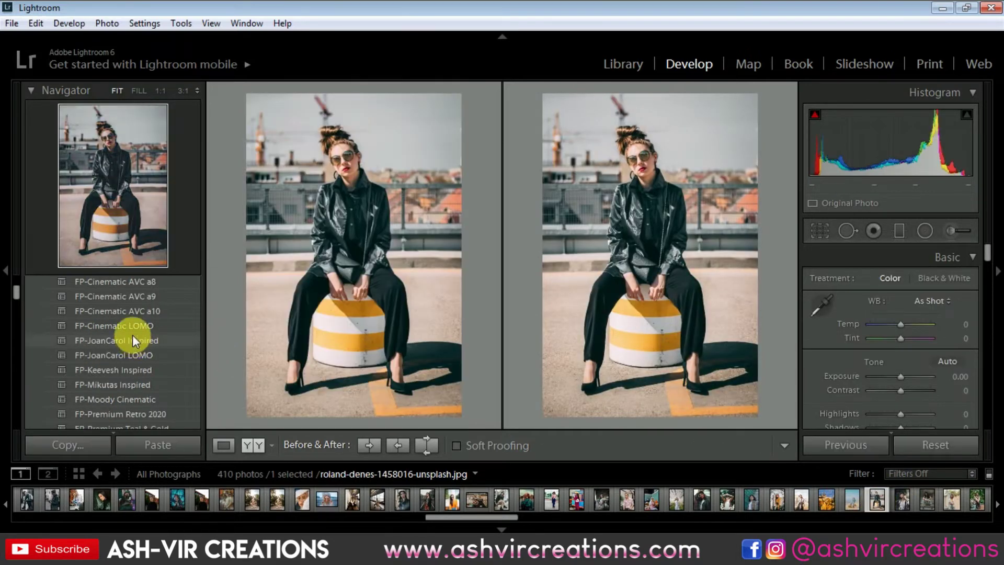
click(137, 324)
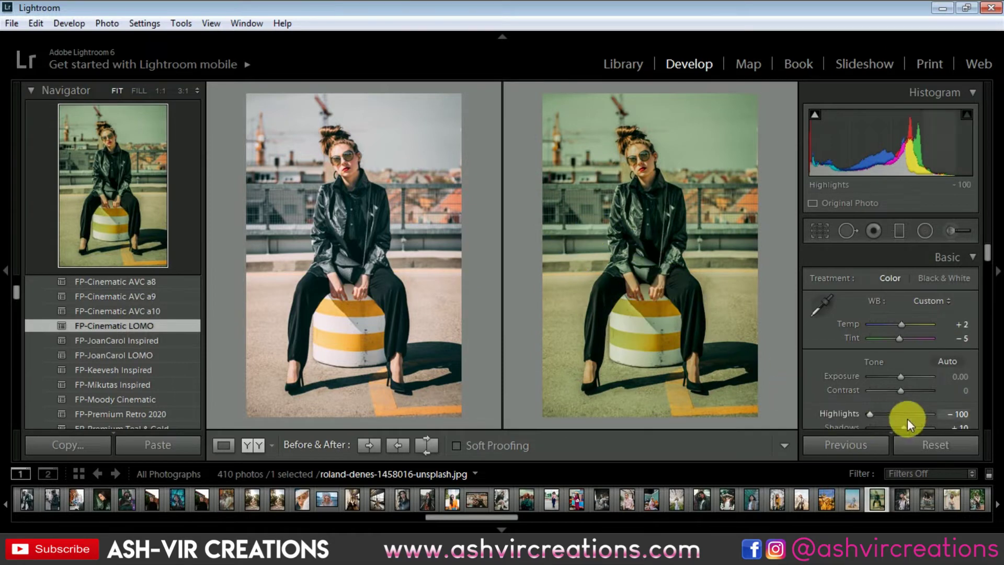
click(937, 445)
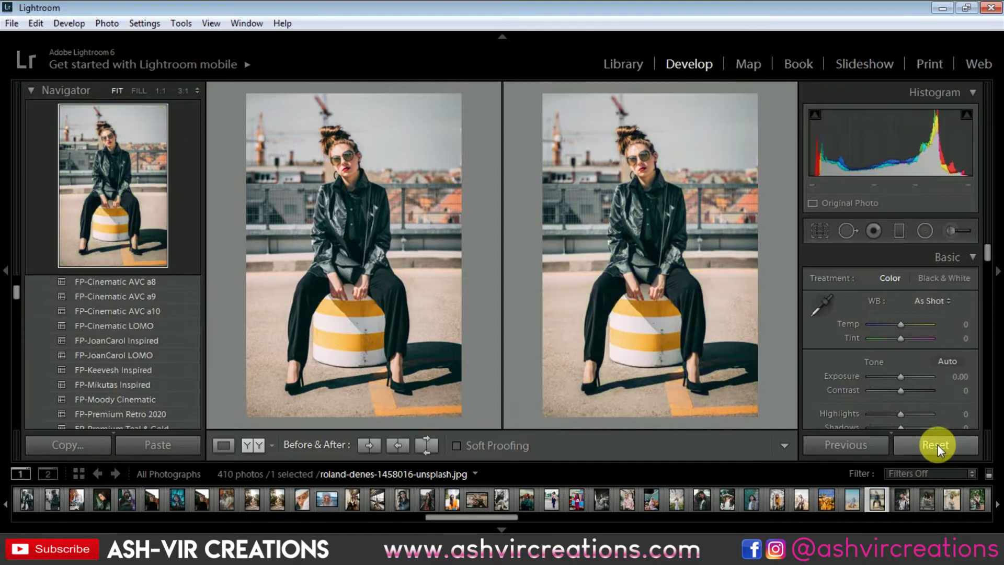
- Extract the Cinematic LOMO Camera Raw archive on the desktop and open its folder
click(951, 6)
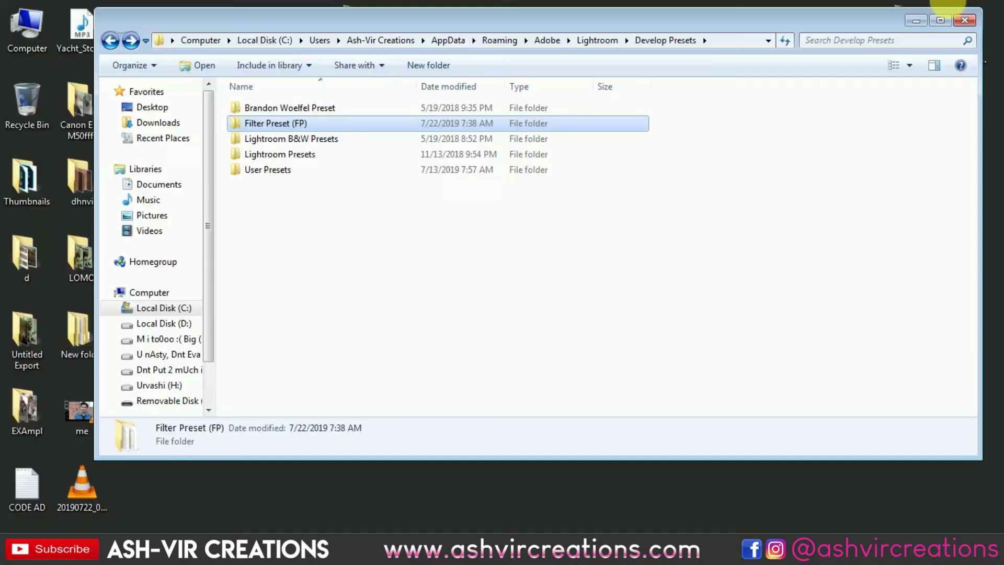
click(953, 9)
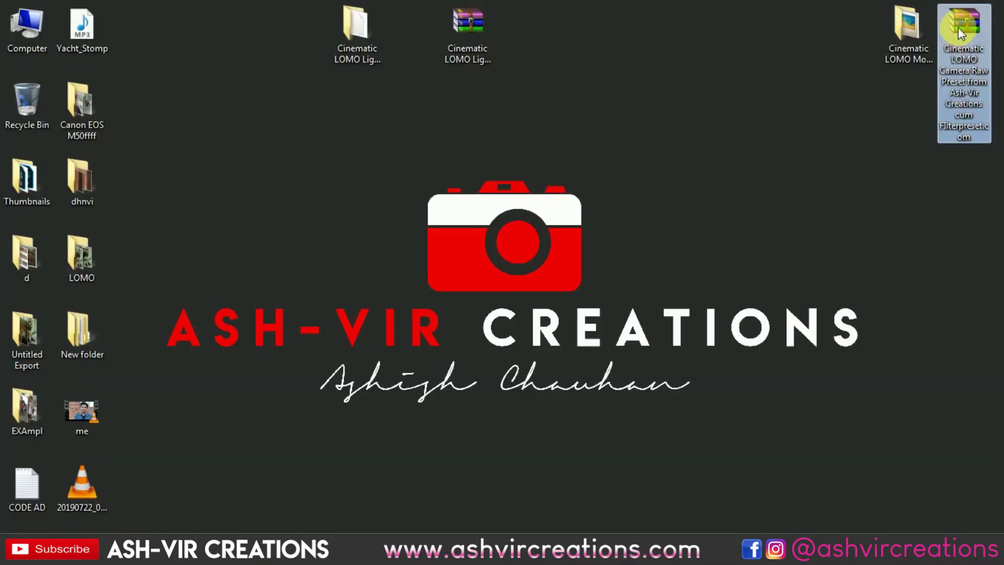
right_click(962, 17)
click(712, 54)
drag(136, 24, 627, 128)
double_click(630, 101)
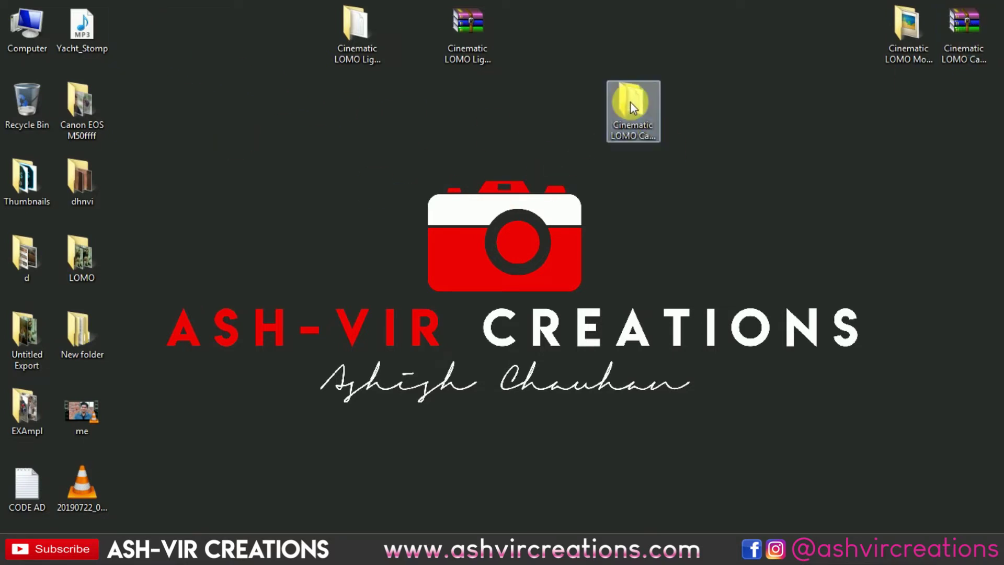
- Copy the FP-Cinematic LOMO.xmp preset file
click(251, 114)
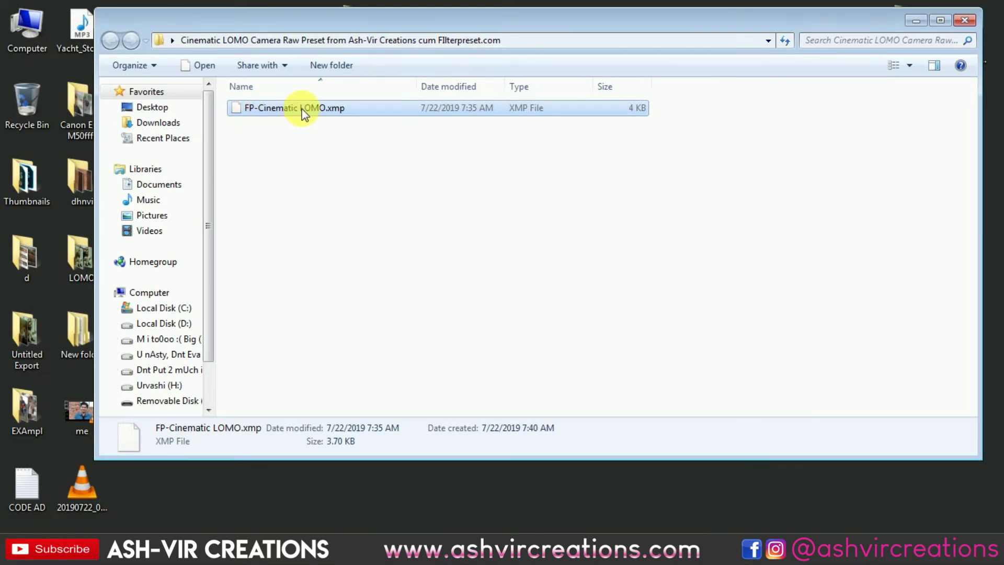
right_click(333, 113)
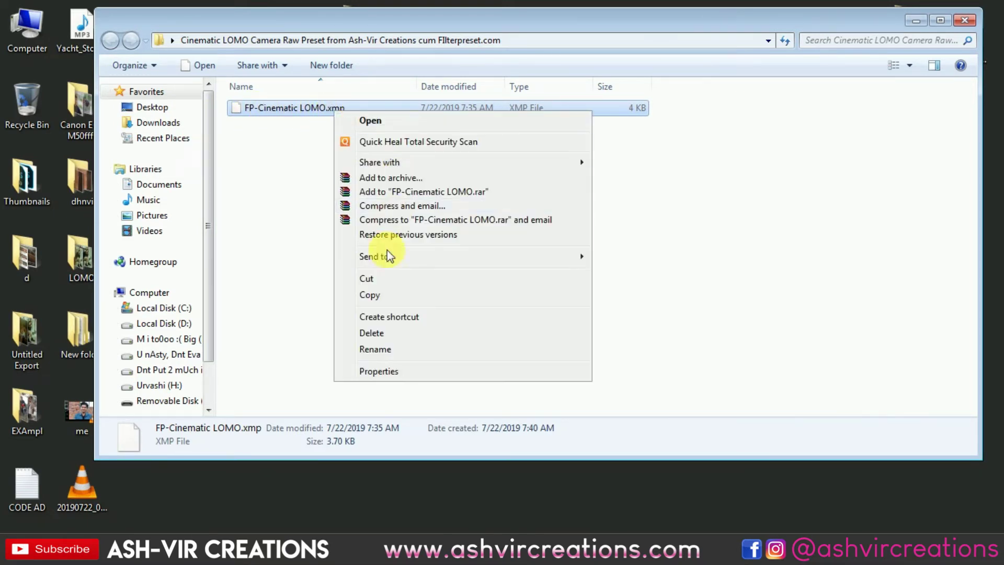
click(387, 293)
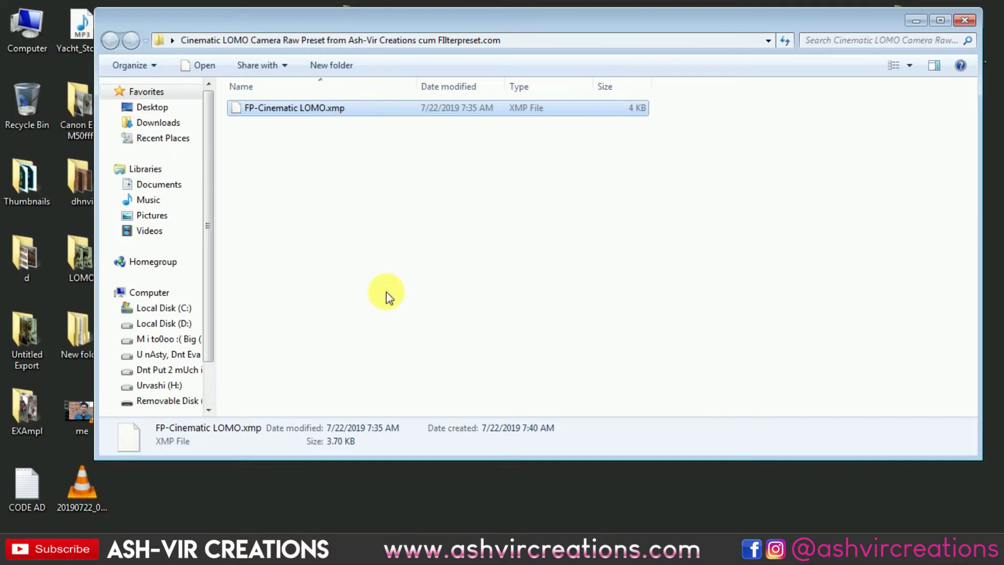
click(337, 531)
click(342, 529)
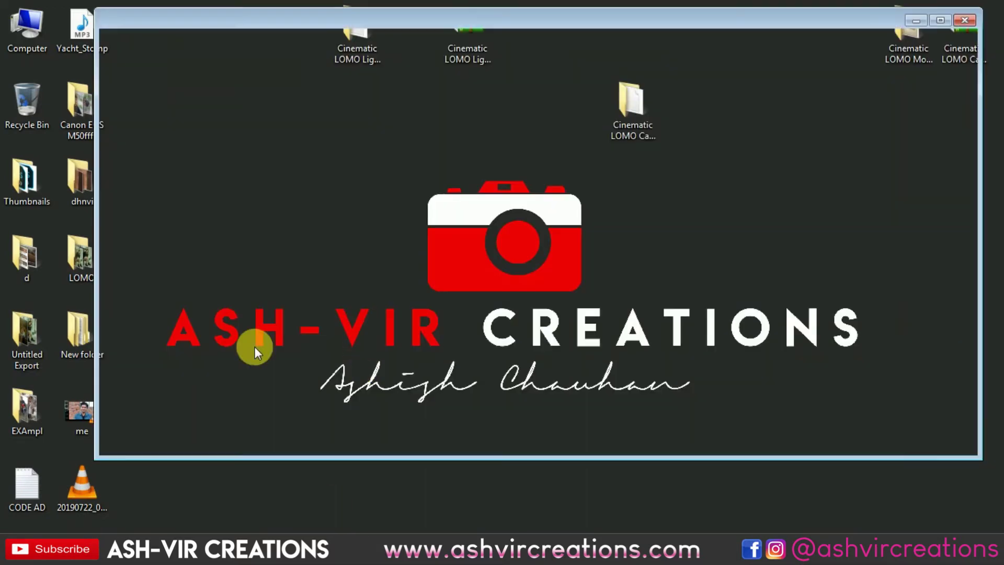
- Browse from the C: drive to the user's AppData\Roaming\Adobe folder
click(157, 308)
double_click(278, 186)
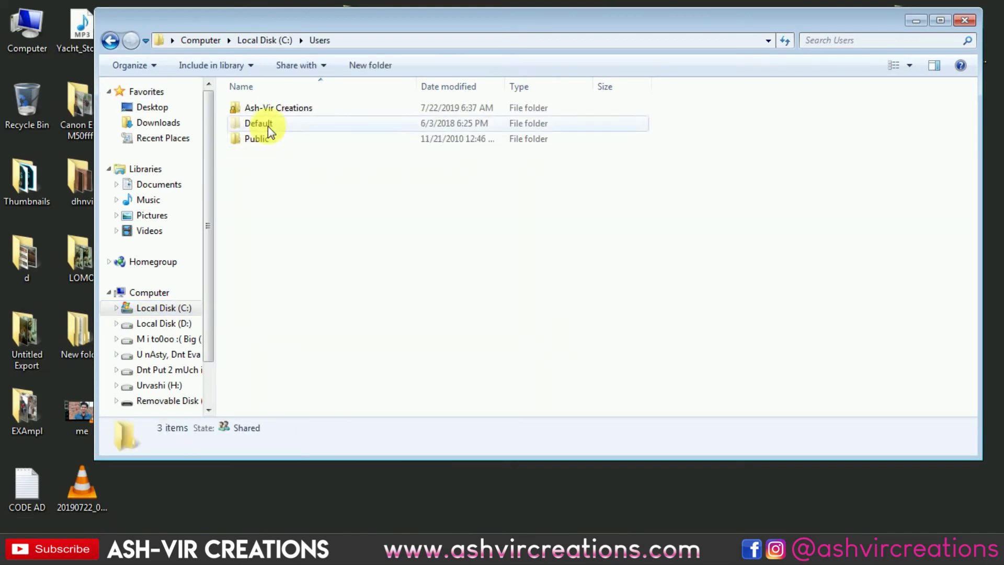
double_click(269, 107)
click(279, 108)
double_click(278, 106)
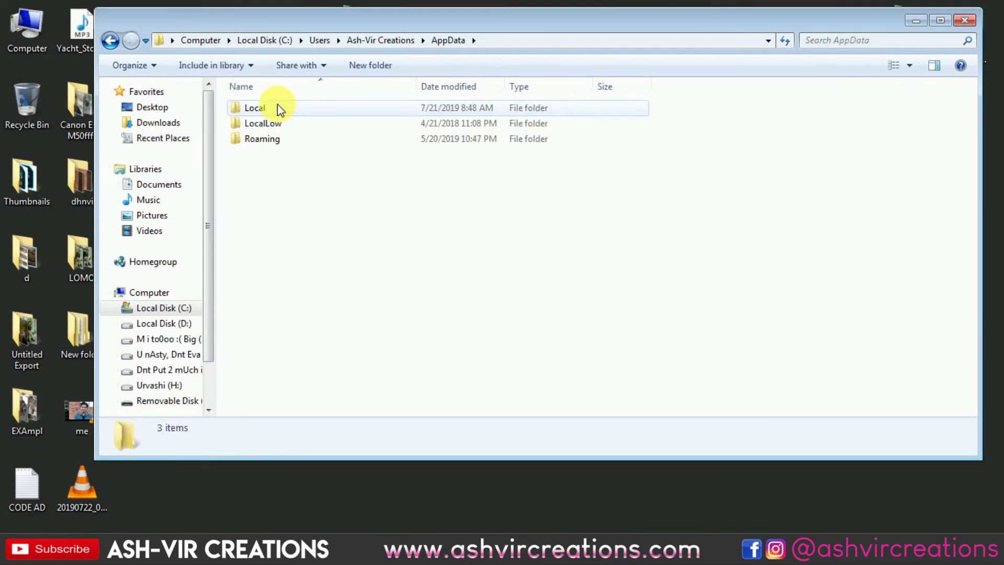
double_click(275, 139)
click(280, 112)
double_click(280, 112)
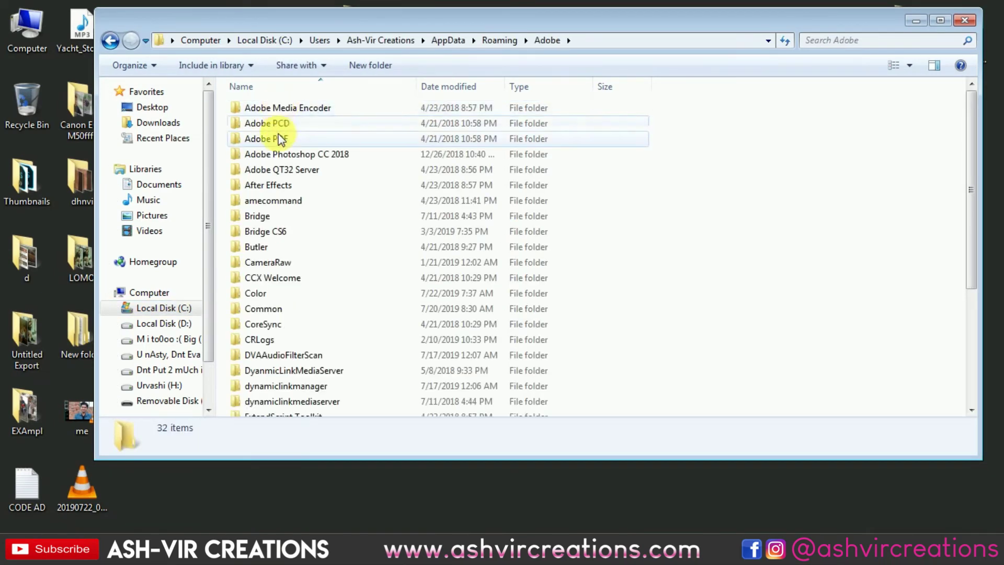
- Paste FP-Cinematic LOMO.xmp into the CameraRaw\Settings folder and leave Explorer
click(293, 263)
double_click(294, 263)
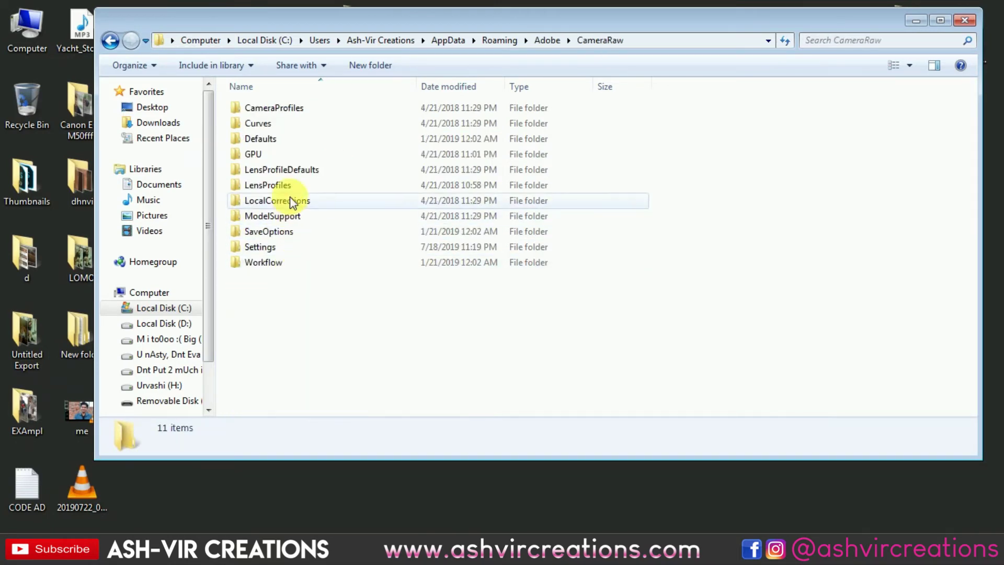
double_click(269, 246)
right_click(778, 226)
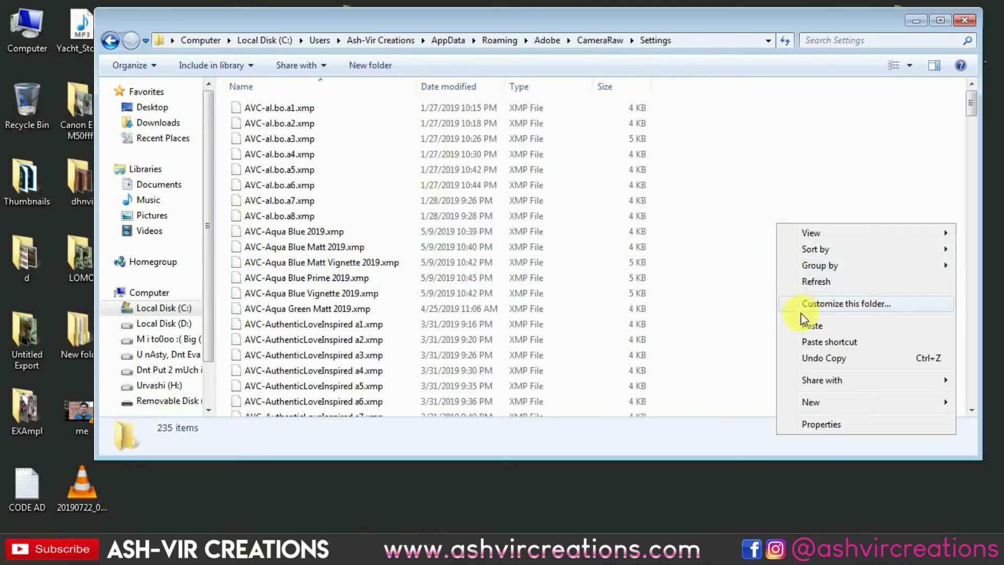
click(777, 321)
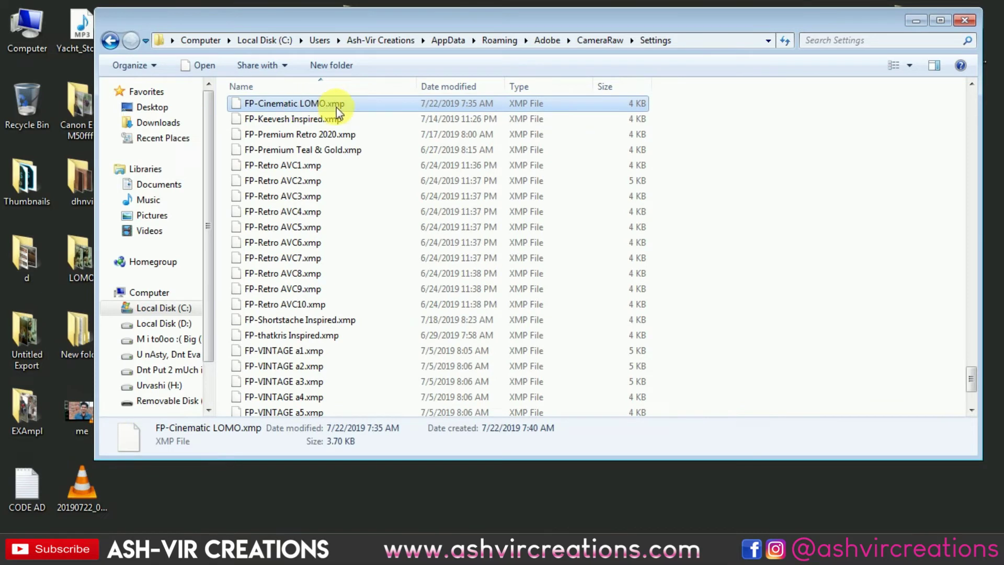
click(426, 475)
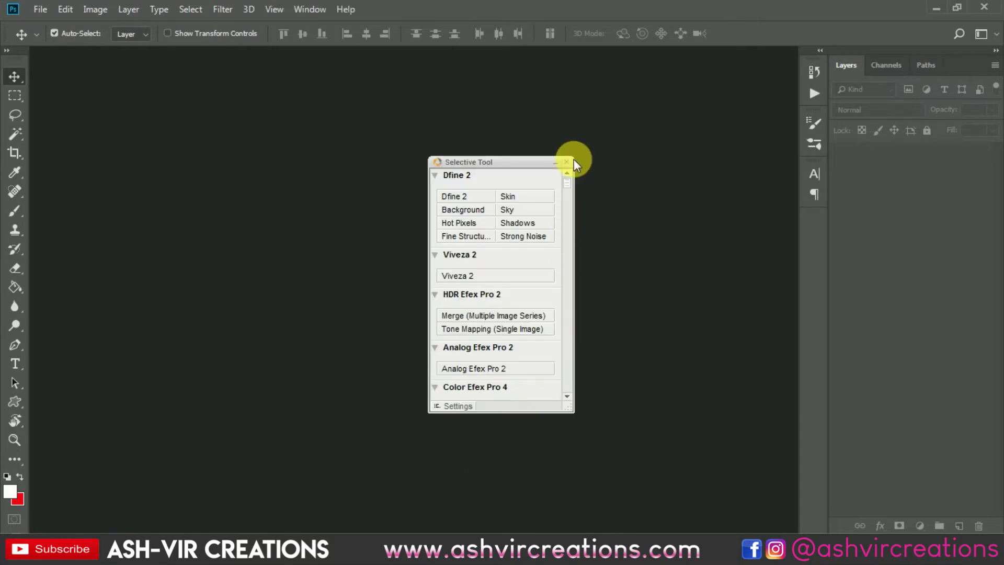
- Close the Selective Tool panel and minimize Photoshop and the file browser to reveal the desktop
click(567, 161)
click(937, 8)
click(914, 15)
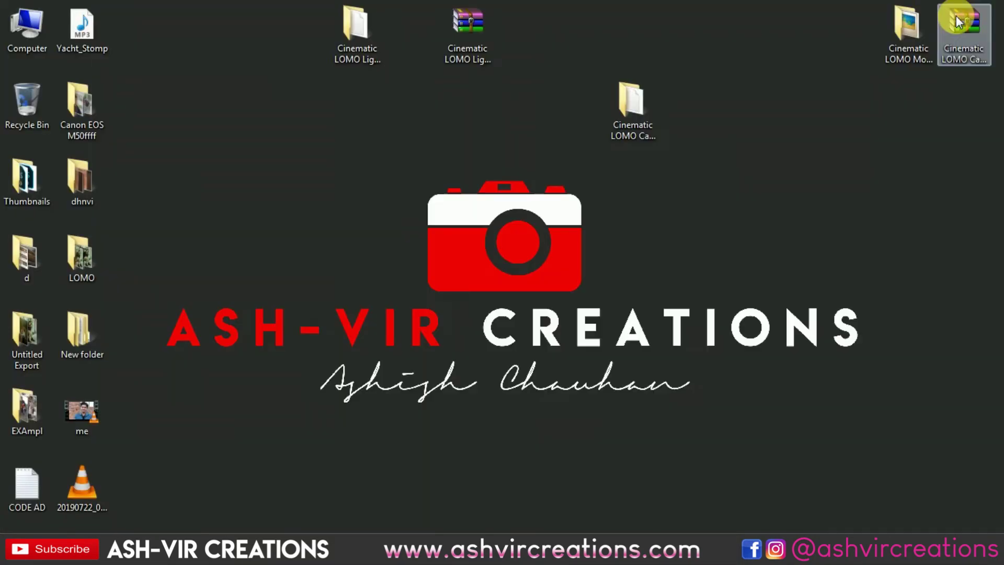
- Open the EXAmpl folder and select the green-field girl, horse and grl photos
click(30, 399)
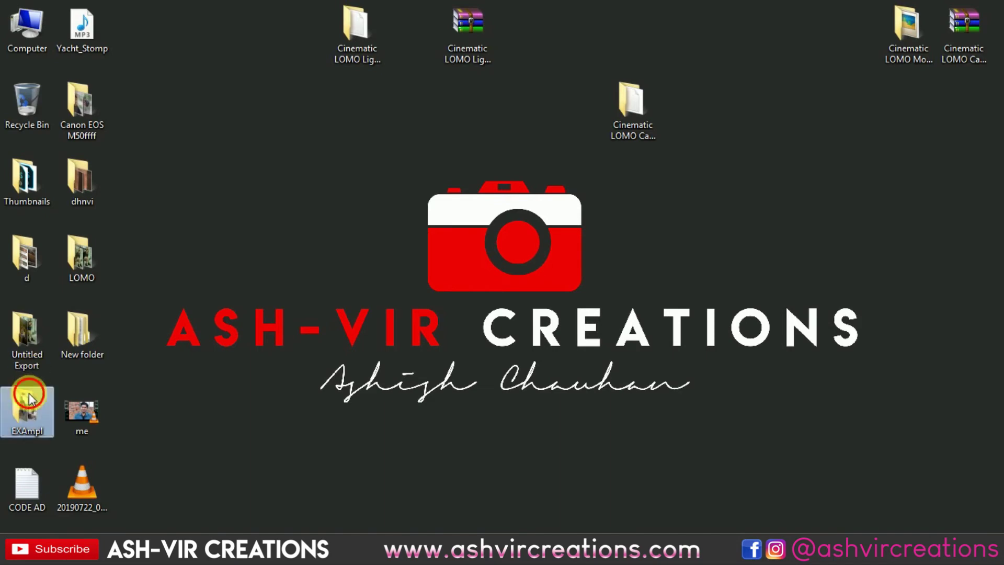
double_click(29, 399)
click(527, 322)
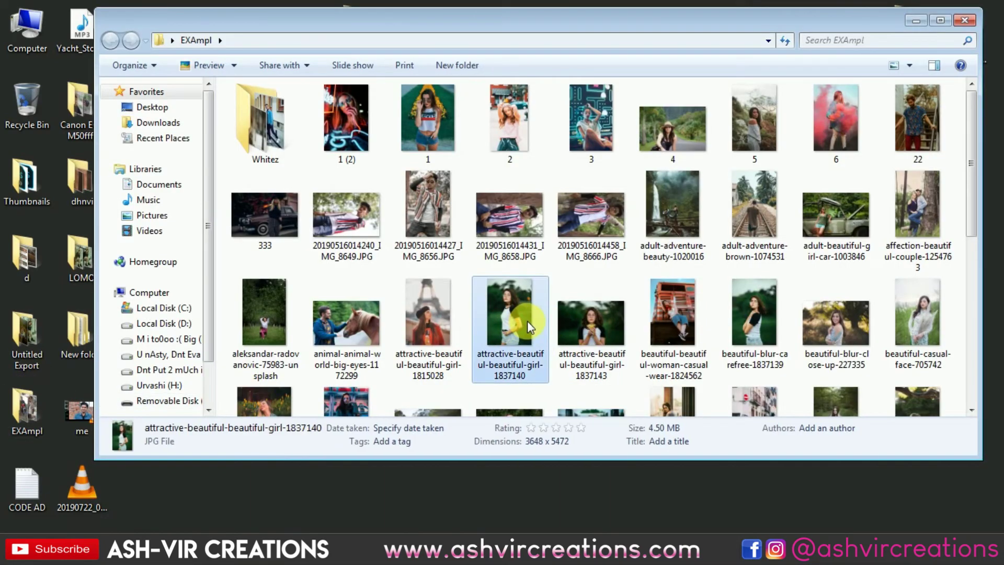
scroll(527, 321, down, 3)
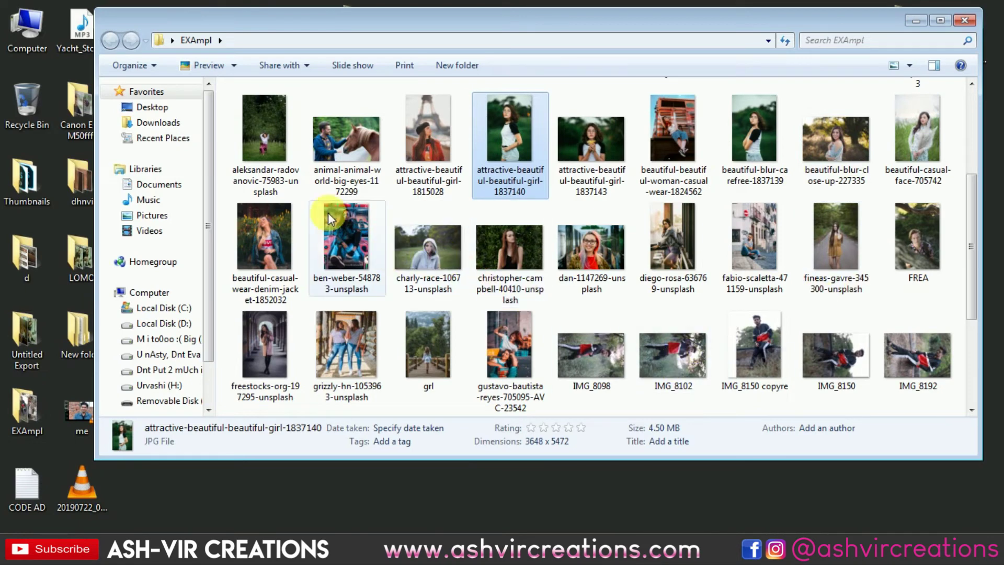
ctrl+click(343, 140)
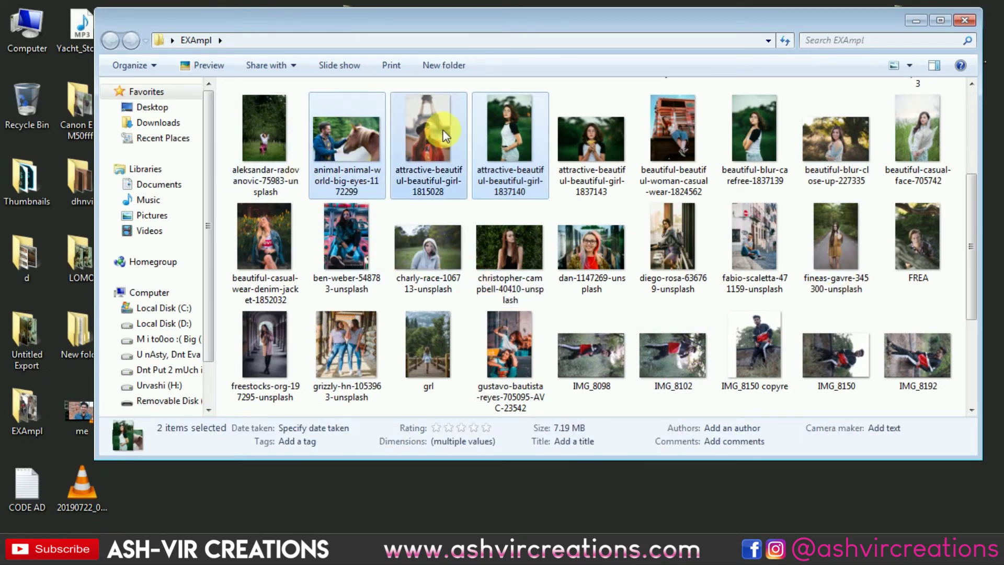
ctrl+click(418, 328)
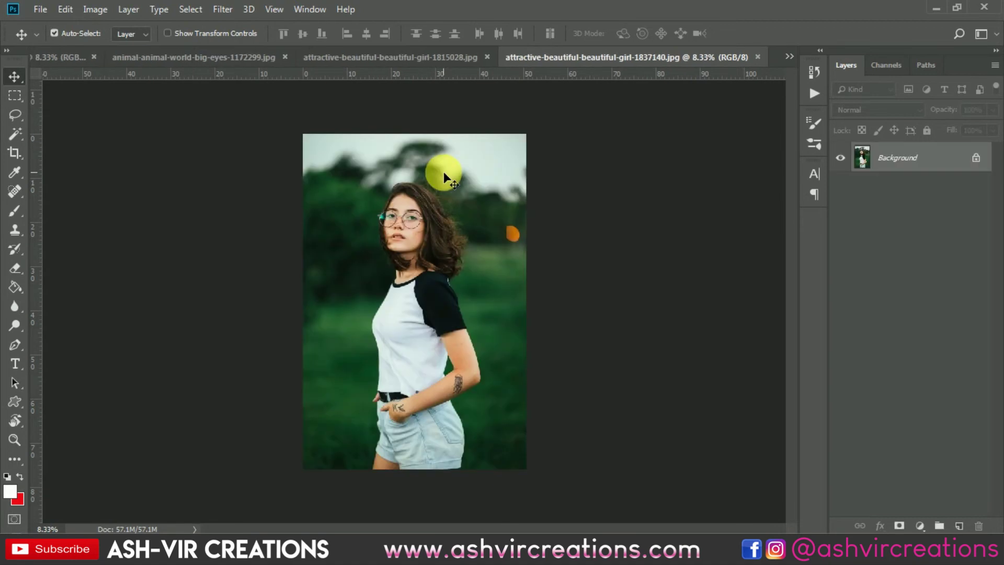
- Apply the FP-Cinematic LOMO preset in Camera Raw Filter, check before/after, and confirm
click(223, 10)
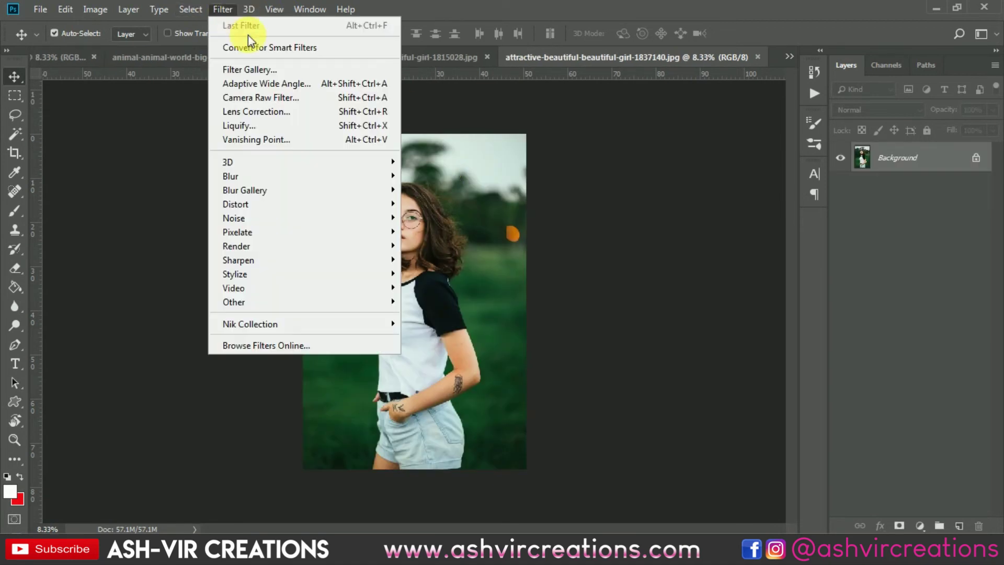
click(264, 98)
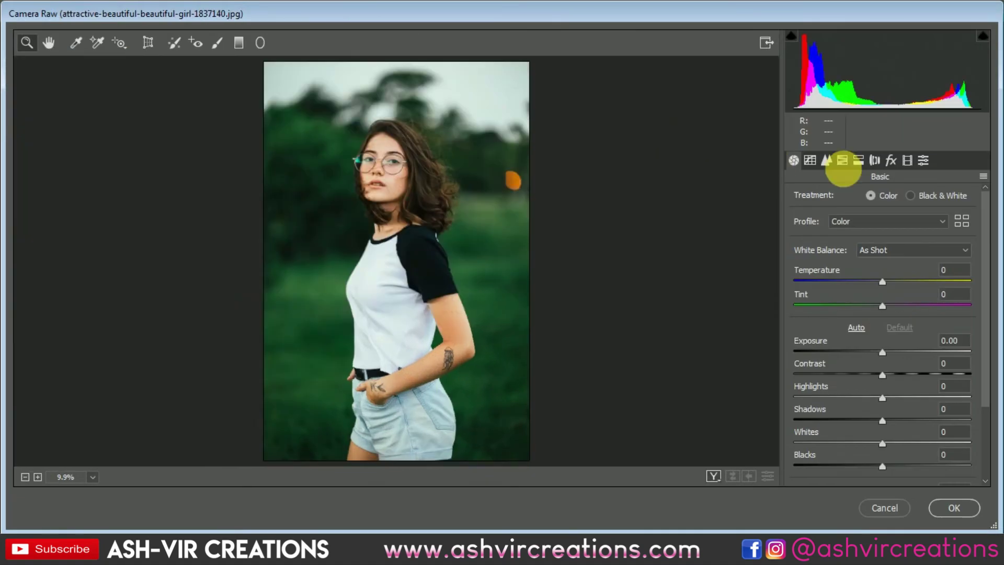
click(923, 160)
drag(990, 199, 982, 457)
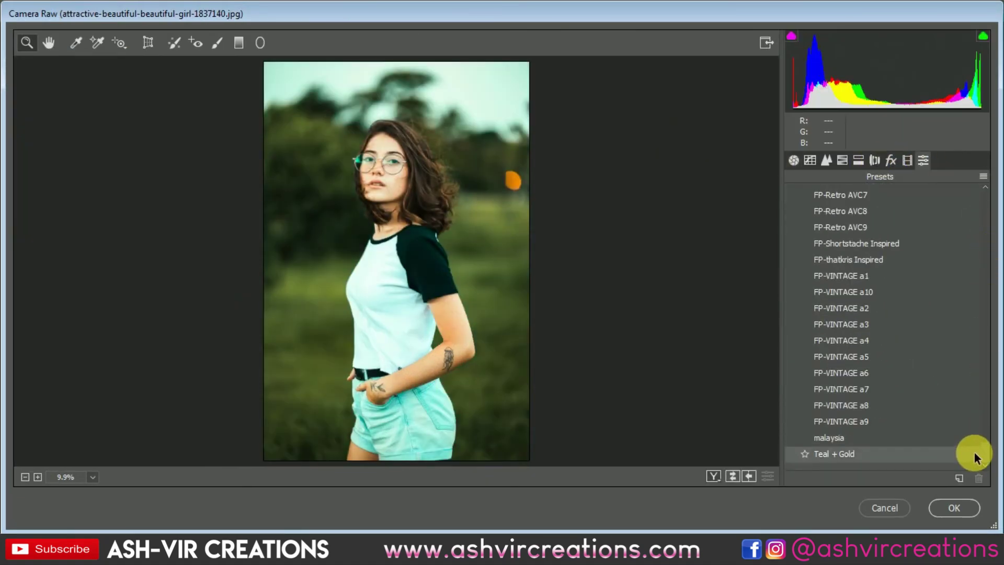
scroll(990, 446, up, 4)
scroll(990, 442, up, 4)
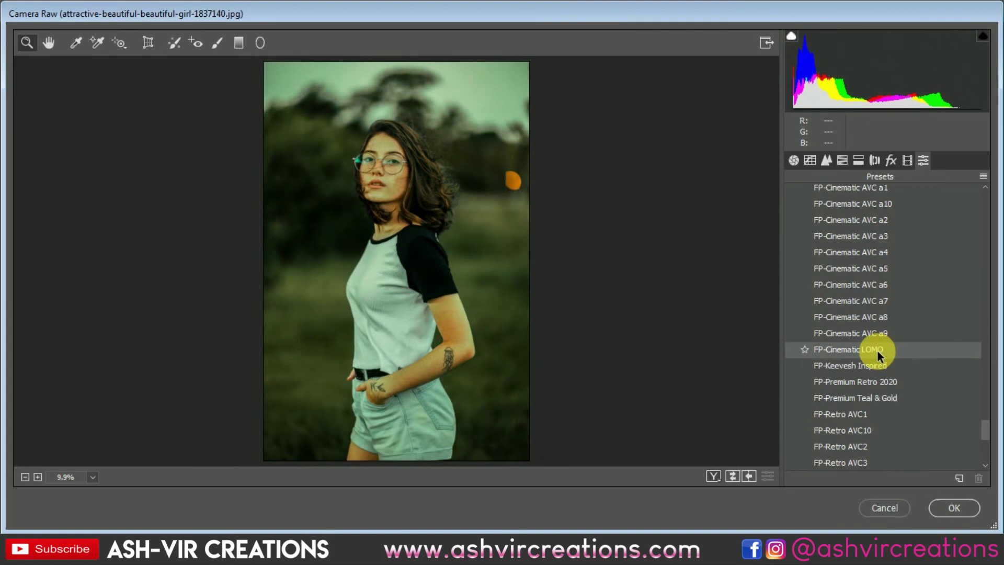
click(877, 350)
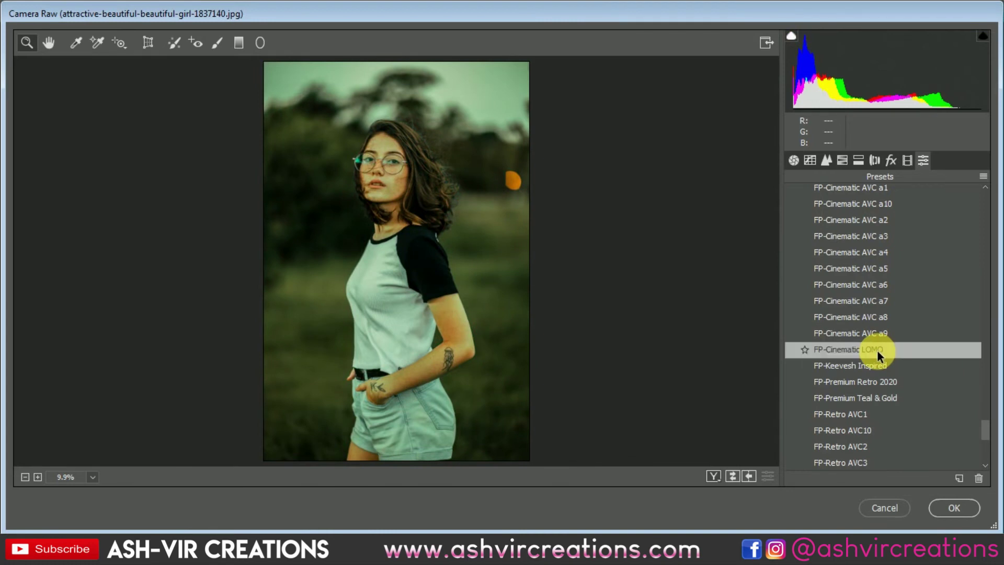
click(713, 476)
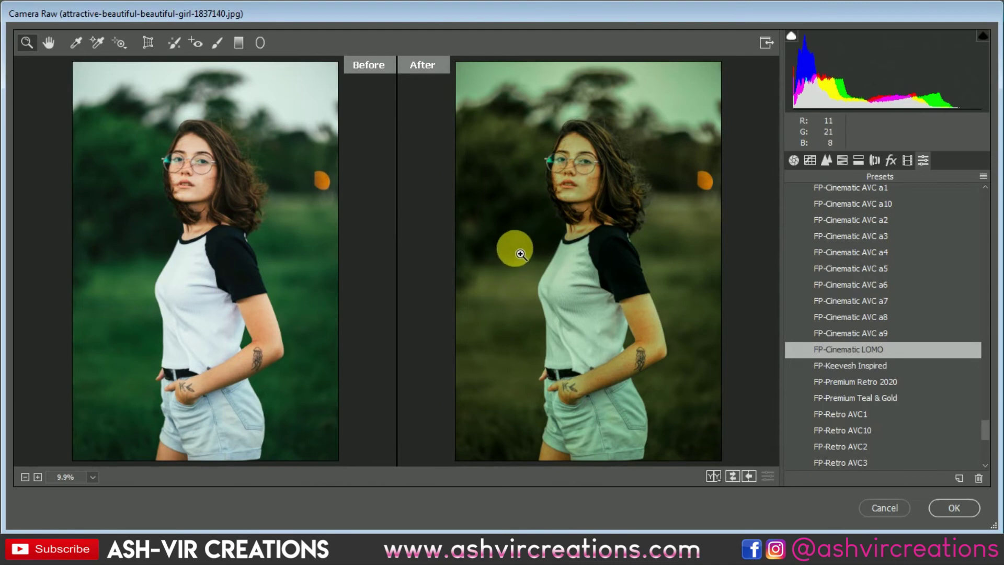
click(953, 508)
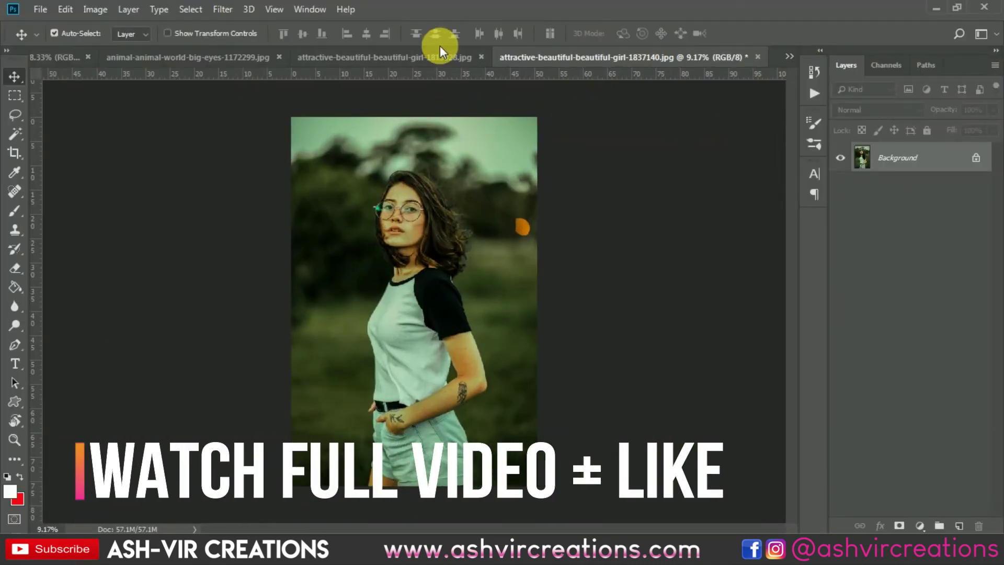
- Reapply the last Camera Raw Cinematic LOMO grade to the Eiffel Tower and horse photos
click(442, 54)
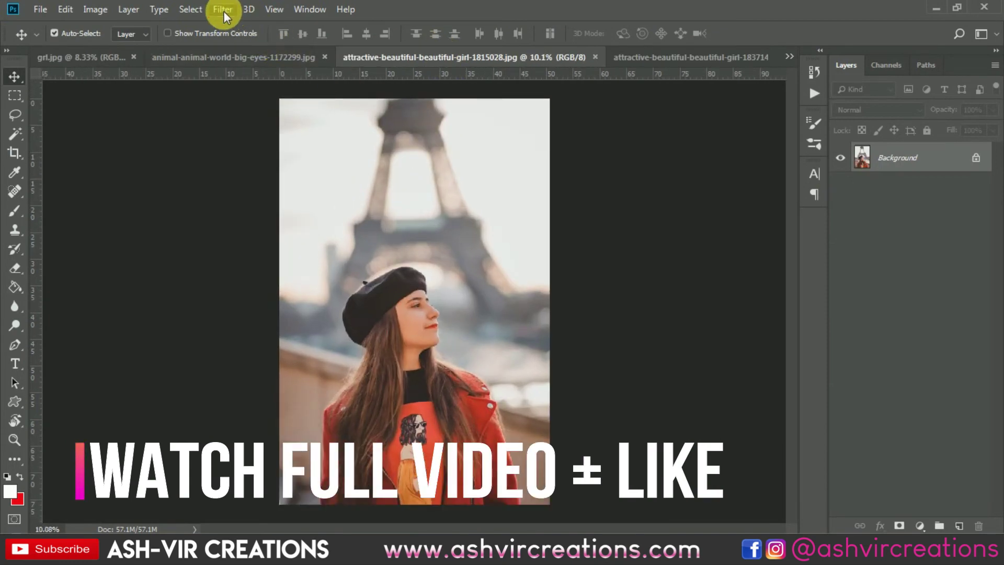
click(224, 11)
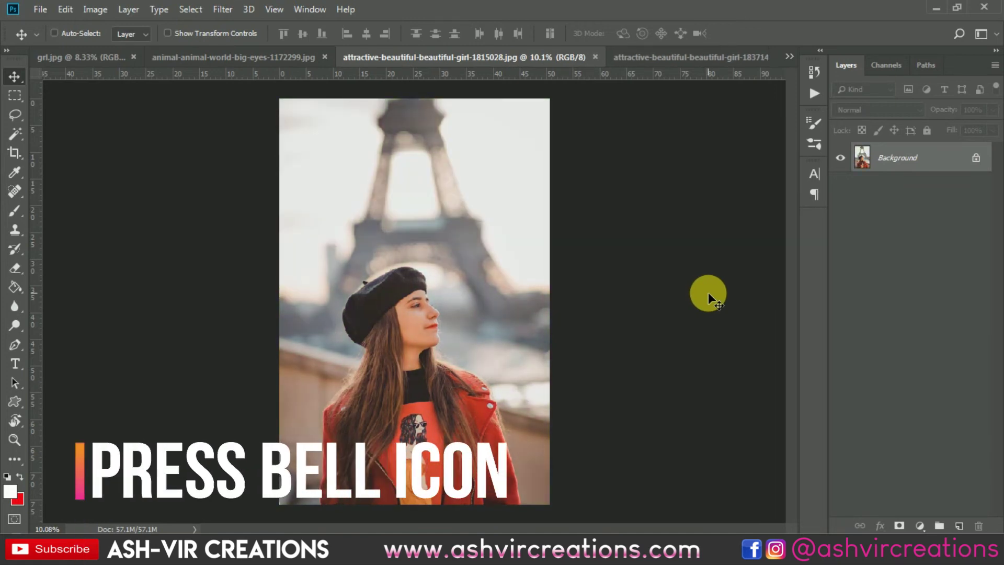
key(ctrl+z)
click(308, 58)
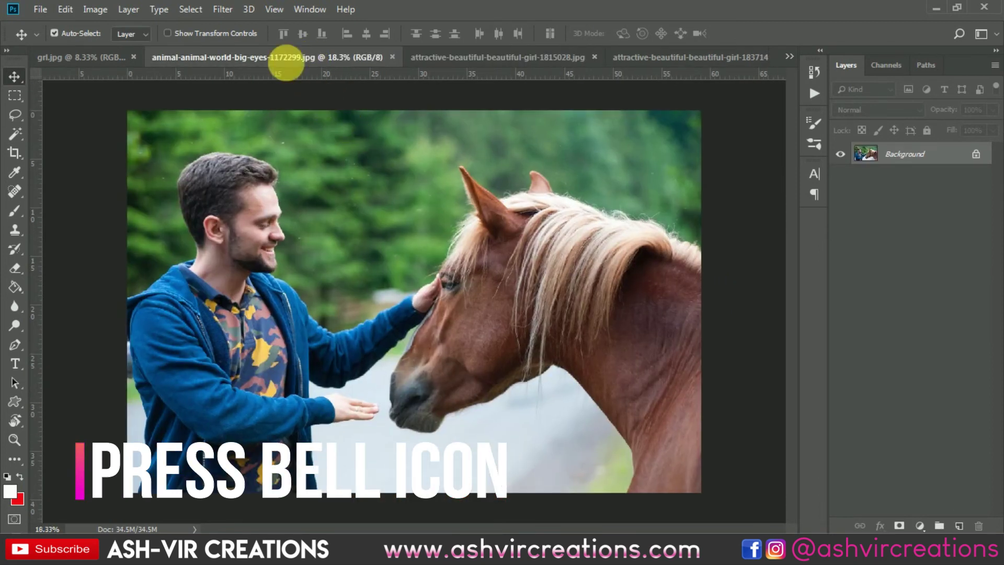
click(226, 9)
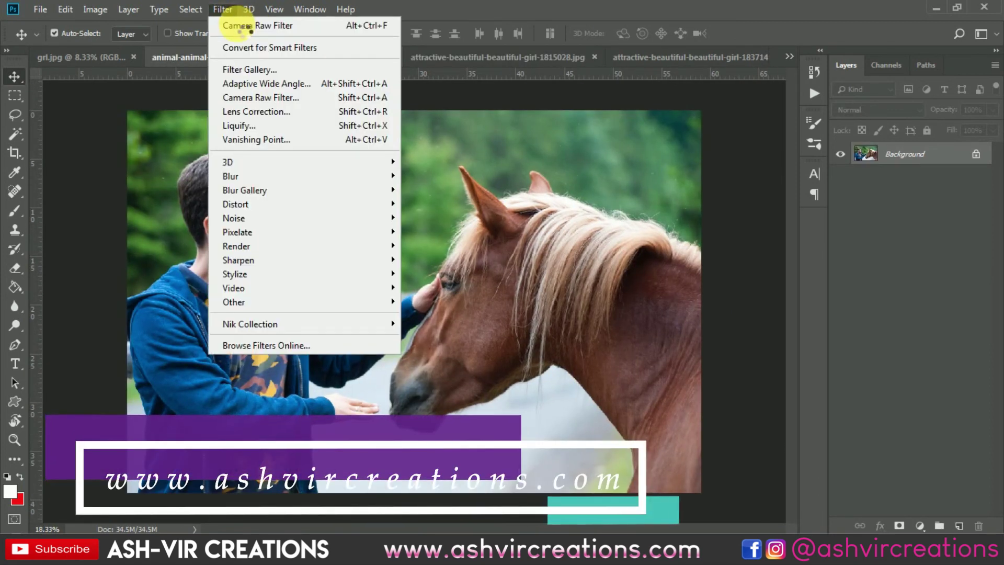
click(236, 27)
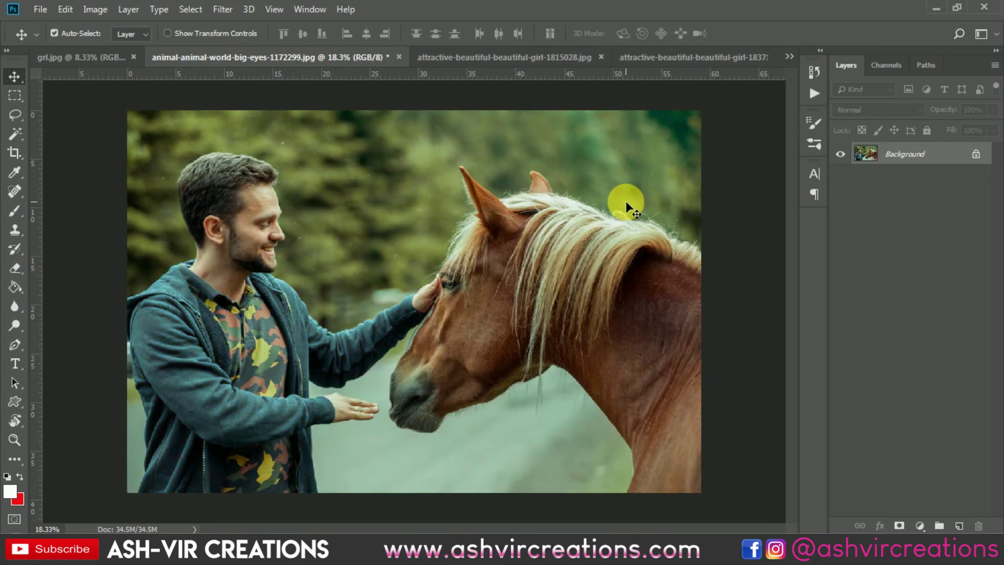
- Reapply the Cinematic LOMO grade to grl.jpg, then toggle it off and on to compare
click(67, 57)
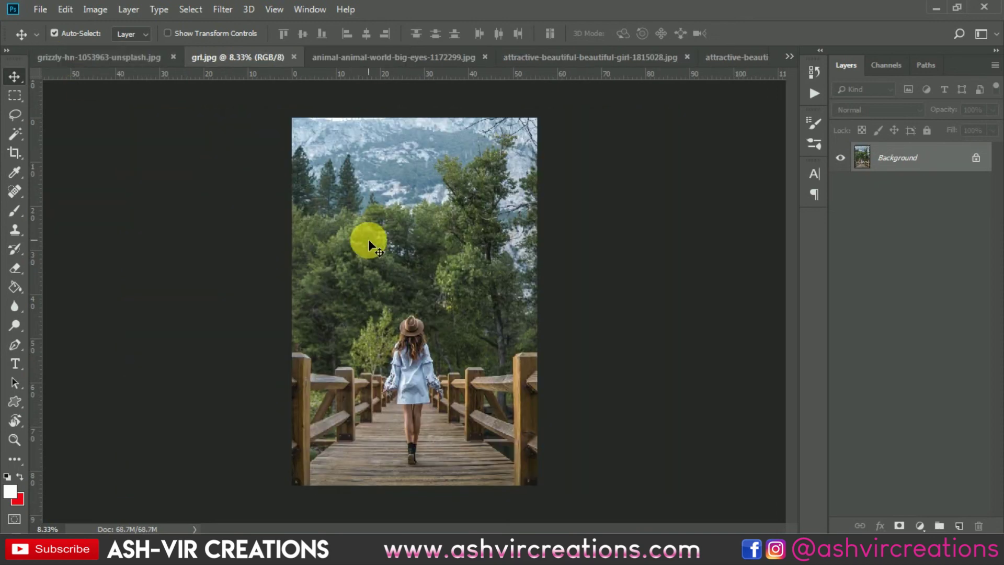
click(230, 10)
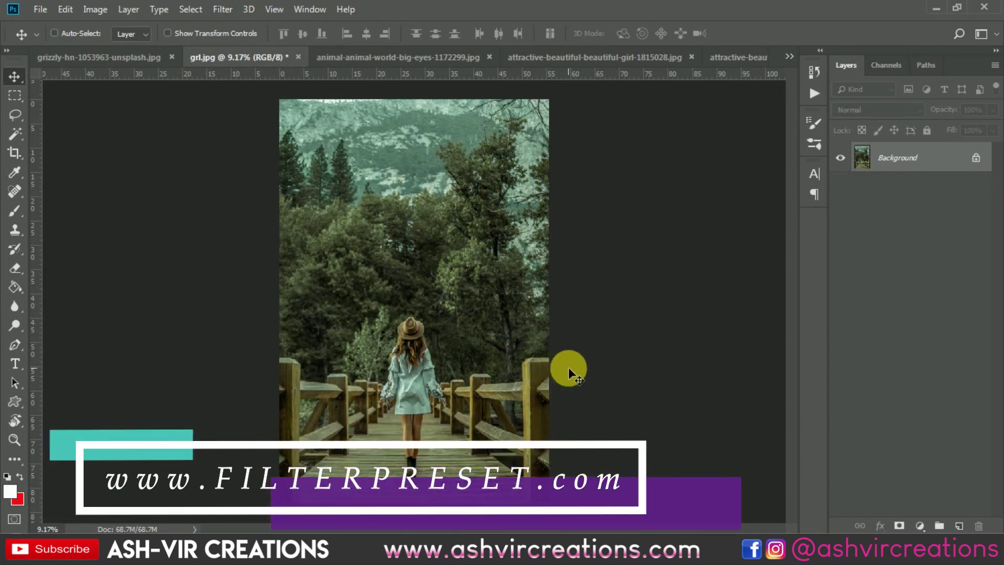
key(ctrl+z)
key(ctrl+z)
key(ctrl+z)
key(ctrl+z)
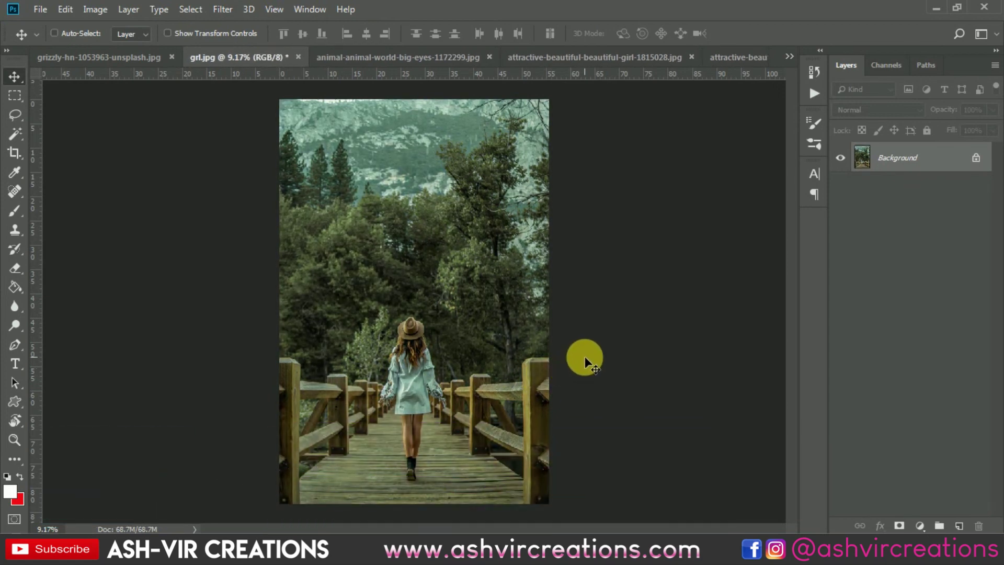
key(ctrl+z)
key(ctrl+z)
scroll(584, 356, up, 1)
scroll(584, 356, down, 1)
key(ctrl+z)
key(ctrl+z)
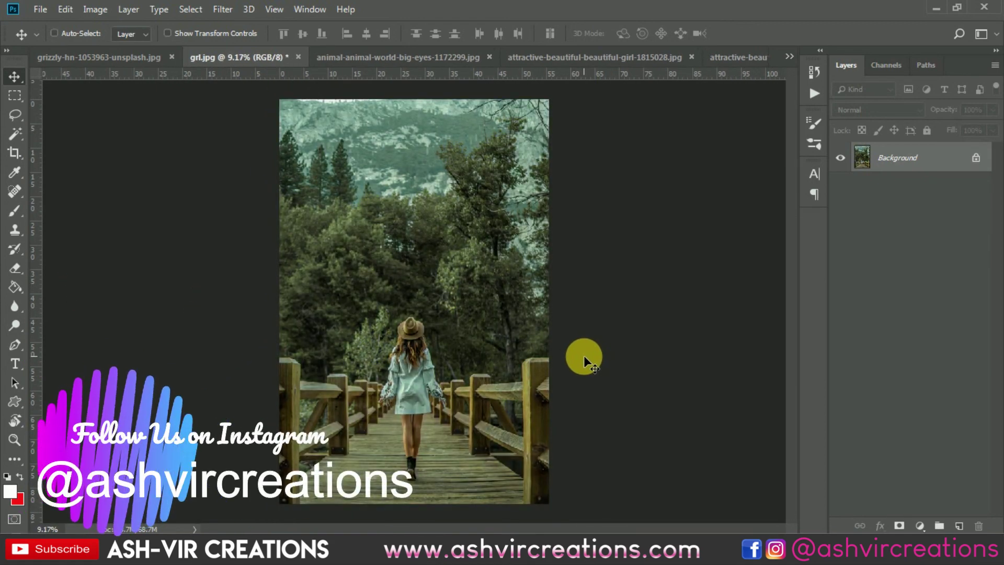